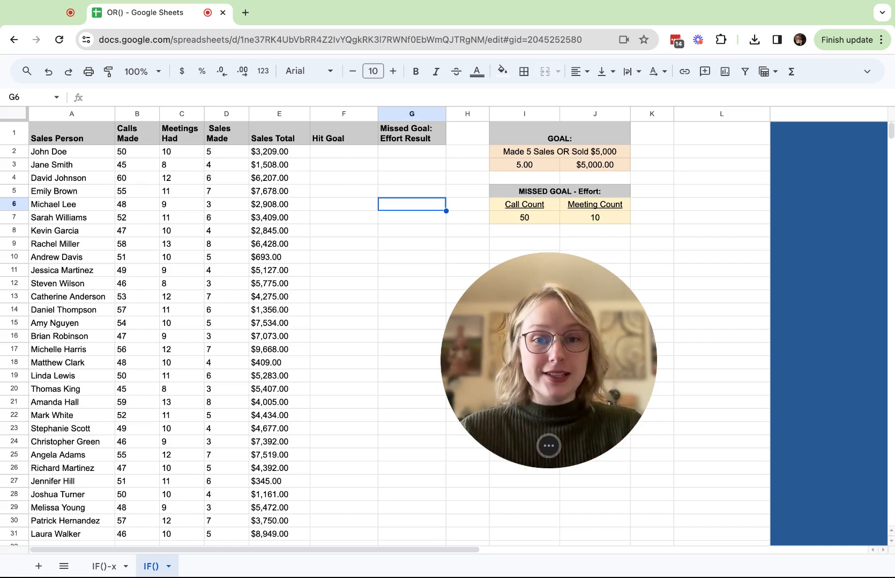
Start an OR formula in F2 with the condition that Sales Made in D2 is at least the goal in I3 (D2>=I3)
{"action": "left_click", "coordinate": [340, 152]}
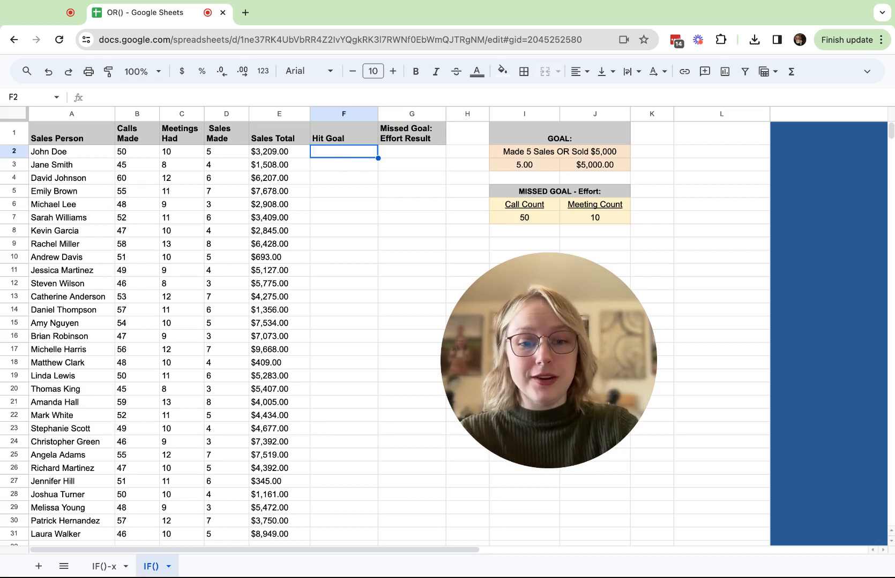
{"action": "type", "text": "="}
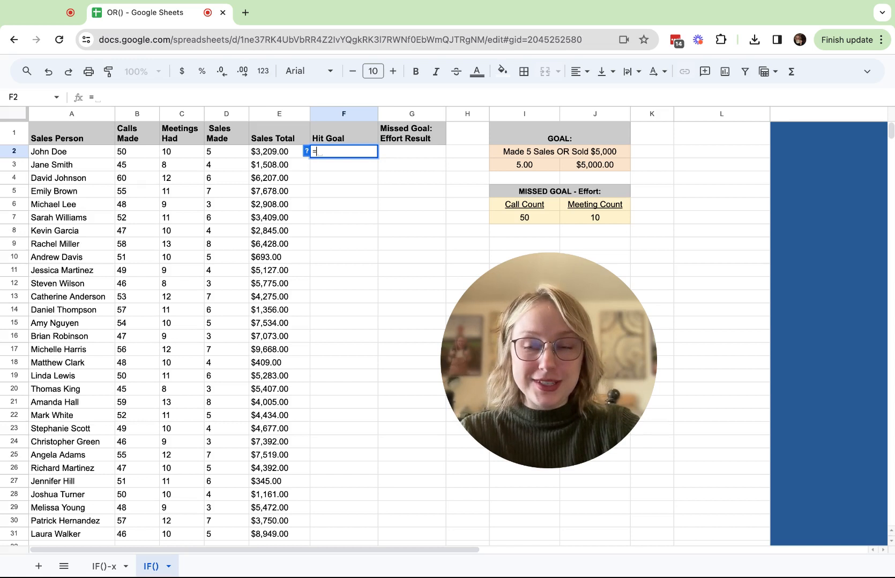
{"action": "type", "text": "OR("}
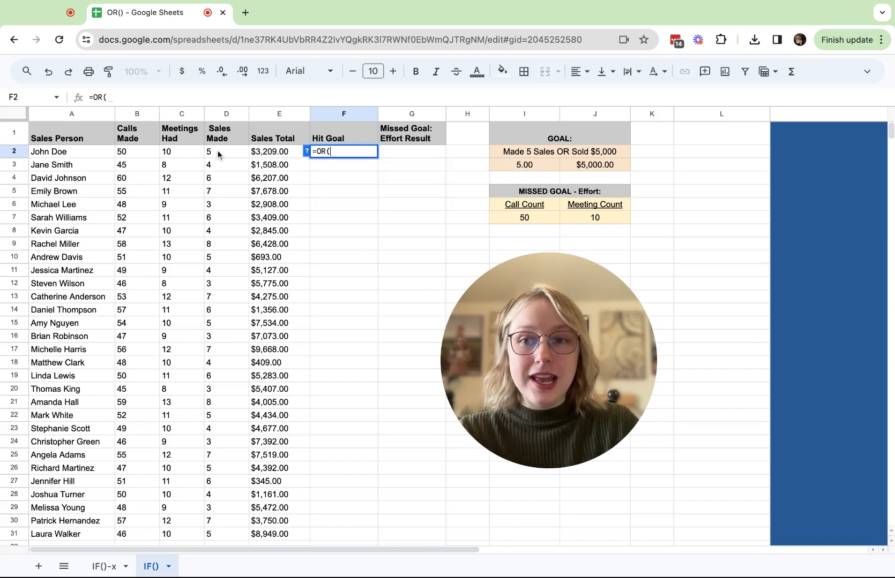
{"action": "left_click", "coordinate": [220, 154]}
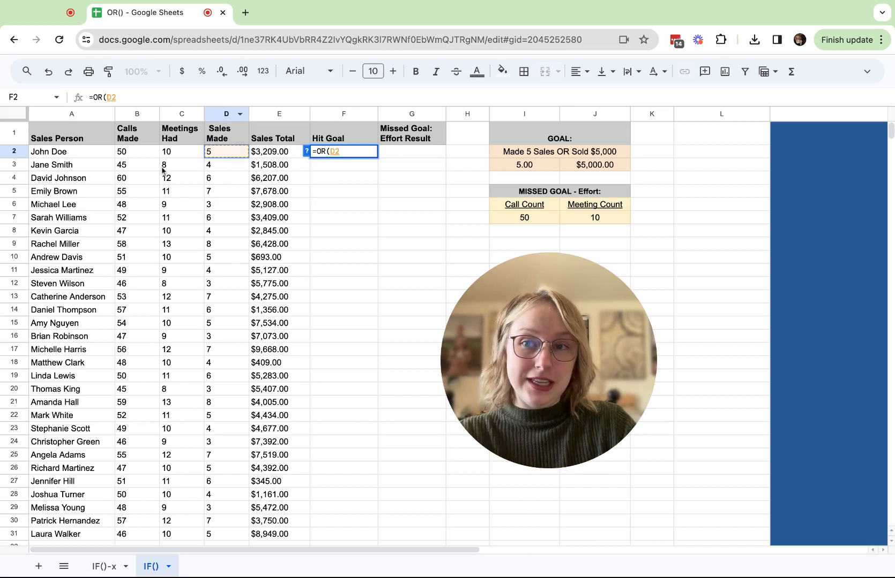
{"action": "type", "text": ">="}
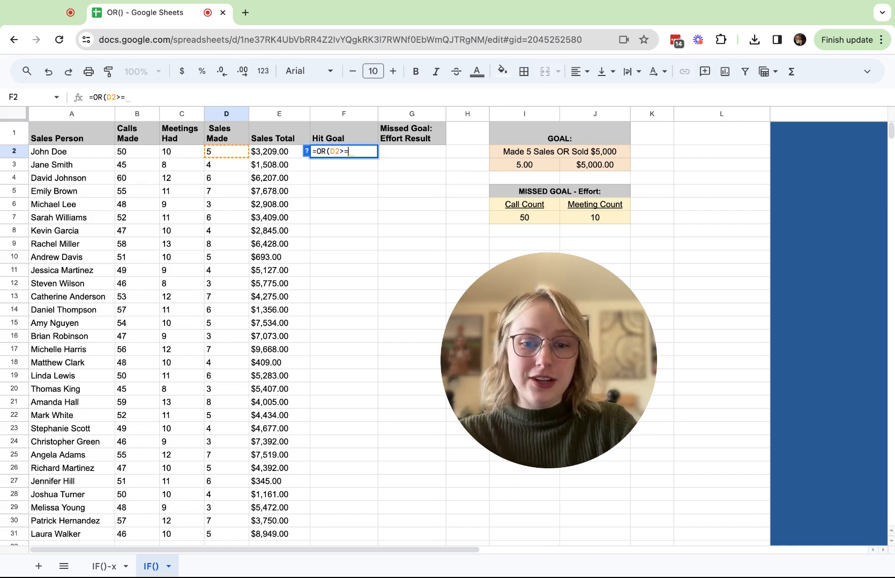
{"action": "left_click", "coordinate": [543, 166]}
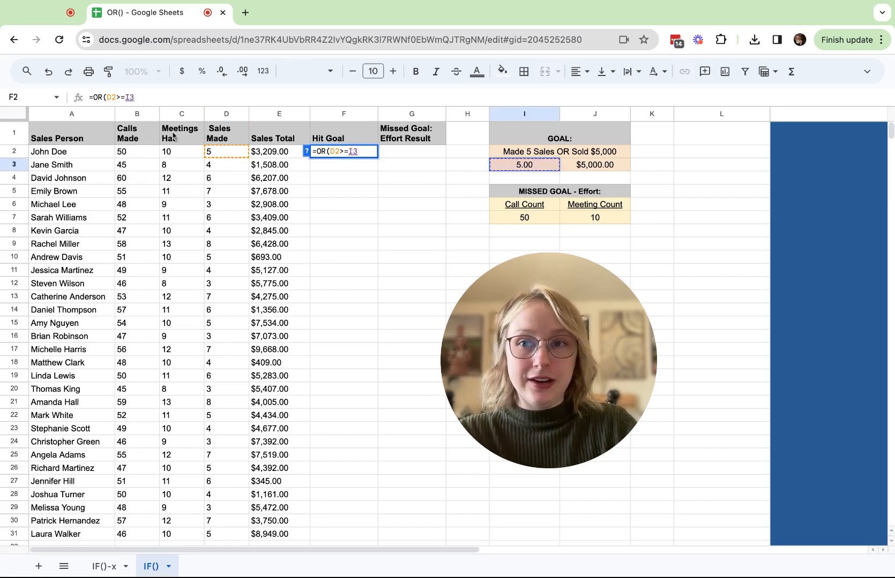
Make the I3 reference in the F2 formula absolute, as $I$3
{"action": "left_click", "coordinate": [134, 97]}
{"action": "type", "text": "$"}
{"action": "key", "text": "BackSpace"}
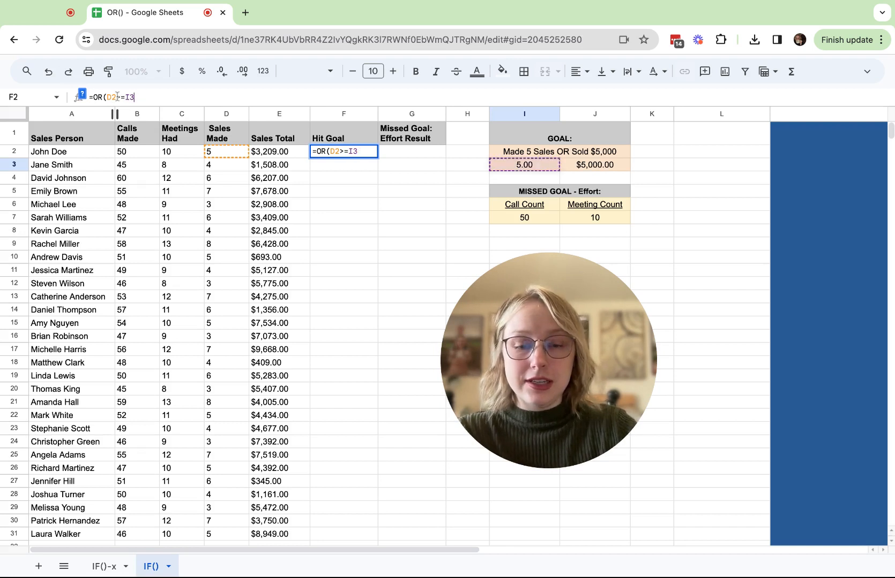
{"action": "key", "text": "Left"}
{"action": "key", "text": "Left"}
{"action": "type", "text": "$I$"}
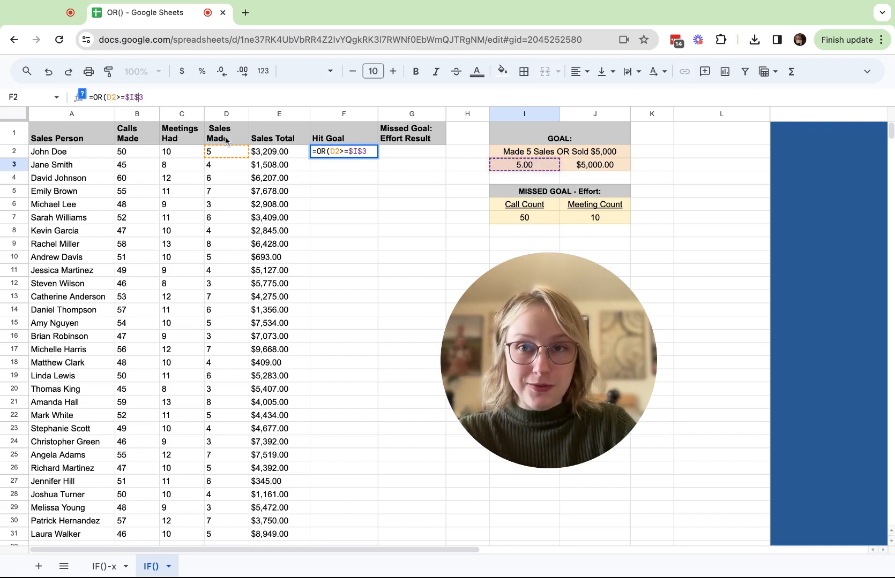
{"action": "left_click", "coordinate": [210, 98]}
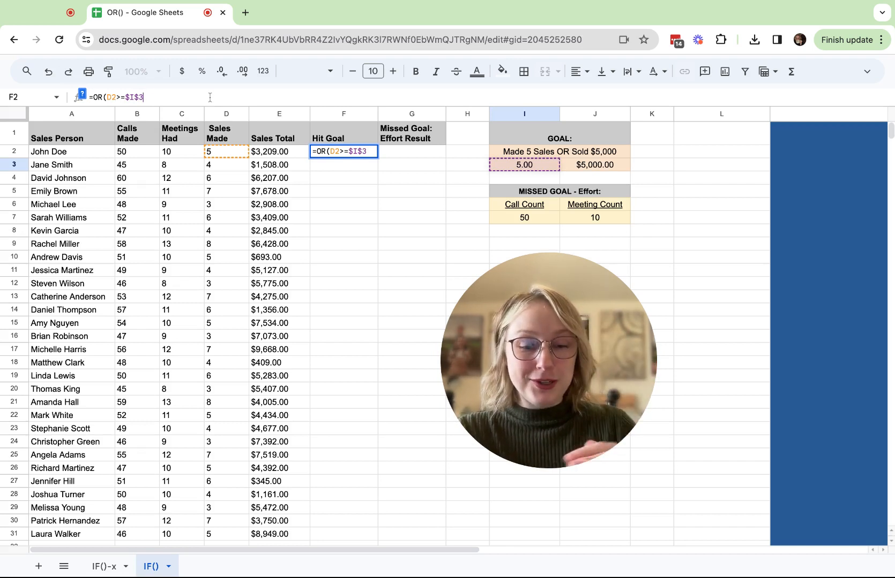
Add the second condition E2>=$J$3, close the OR formula and fill it down the Hit Goal column
{"action": "type", "text": ","}
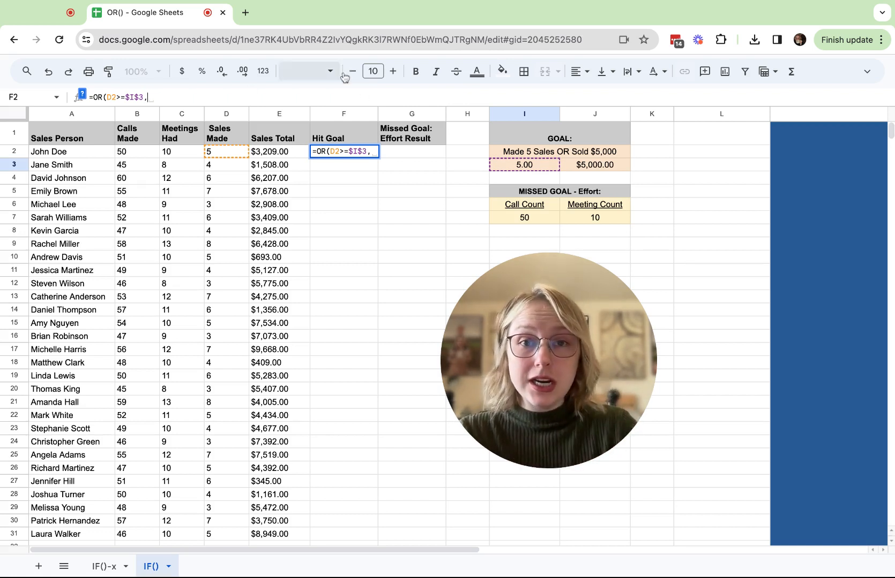
{"action": "left_click", "coordinate": [277, 154]}
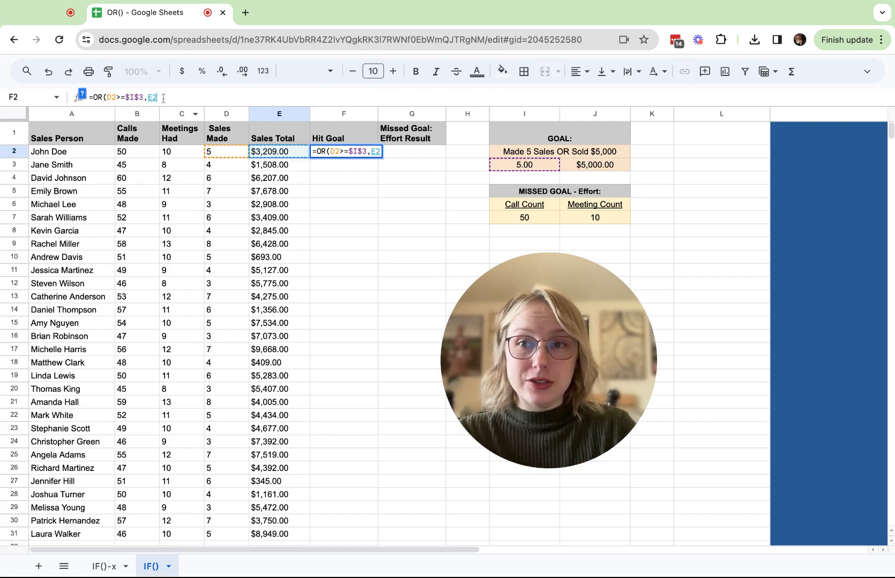
{"action": "type", "text": ">="}
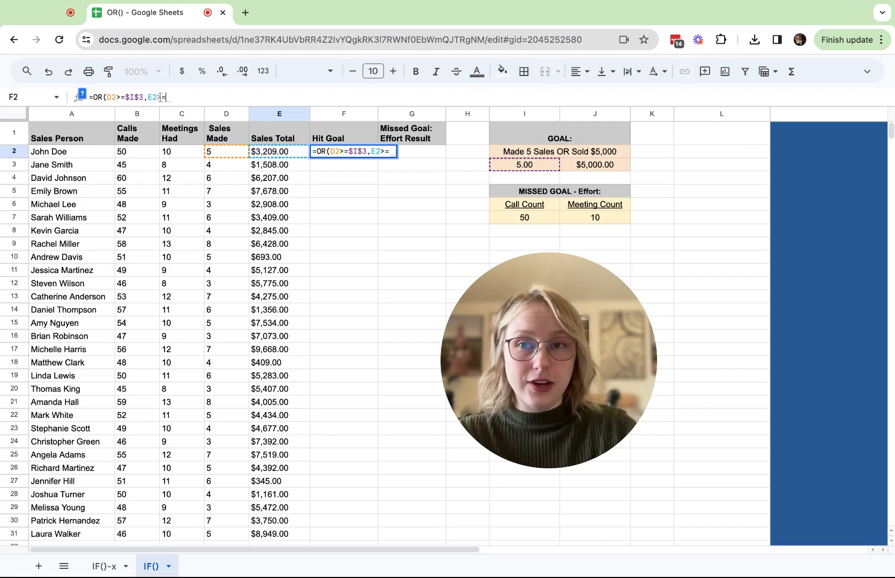
{"action": "left_click", "coordinate": [587, 167]}
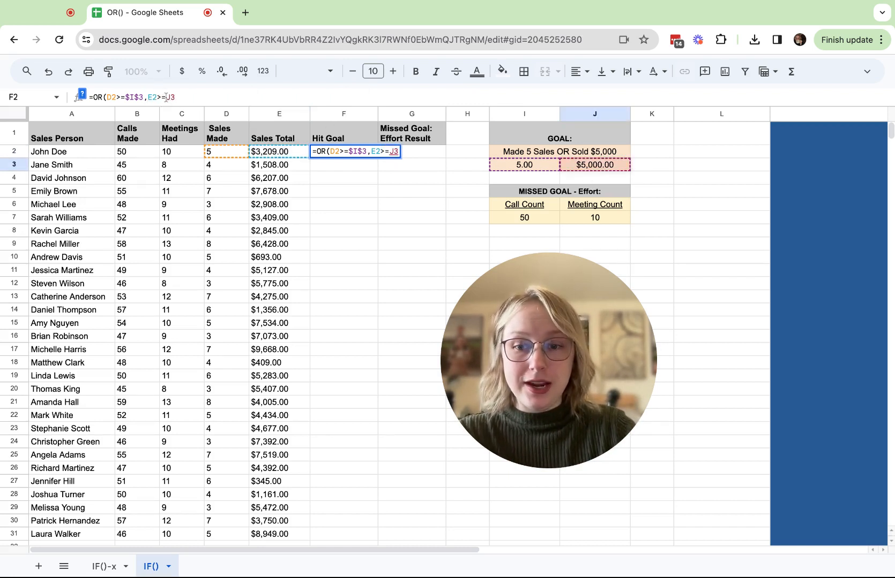
{"action": "key", "text": "F4"}
{"action": "type", "text": "$3"}
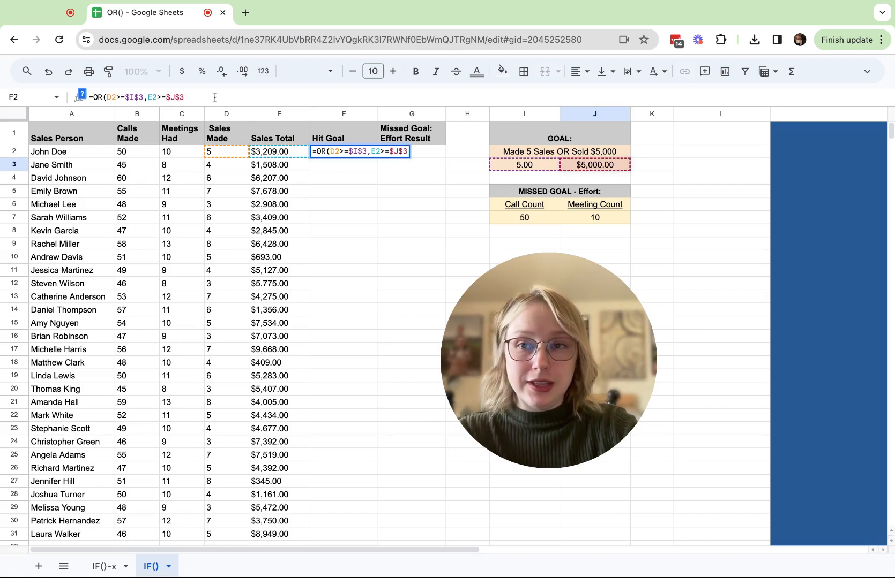
{"action": "type", "text": ")"}
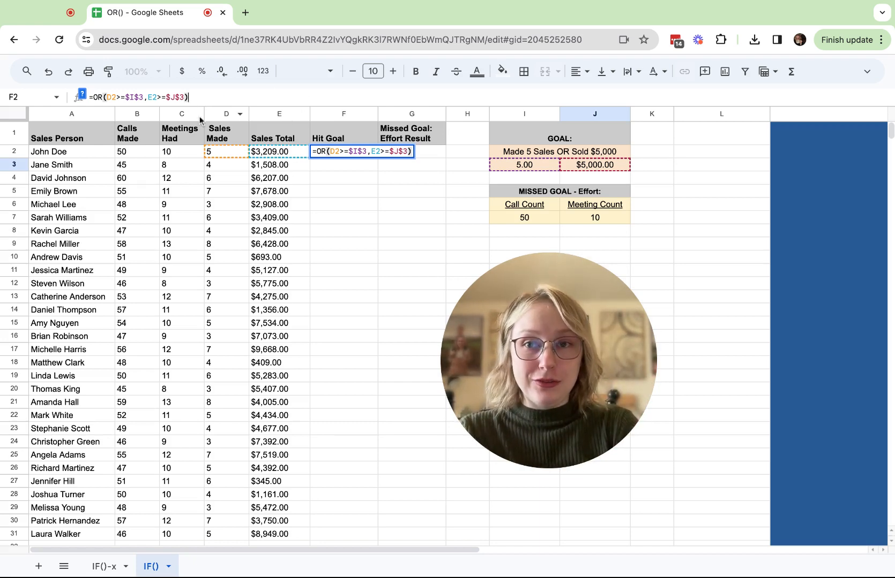
{"action": "key", "text": "Return"}
{"action": "key", "text": "super+Return"}
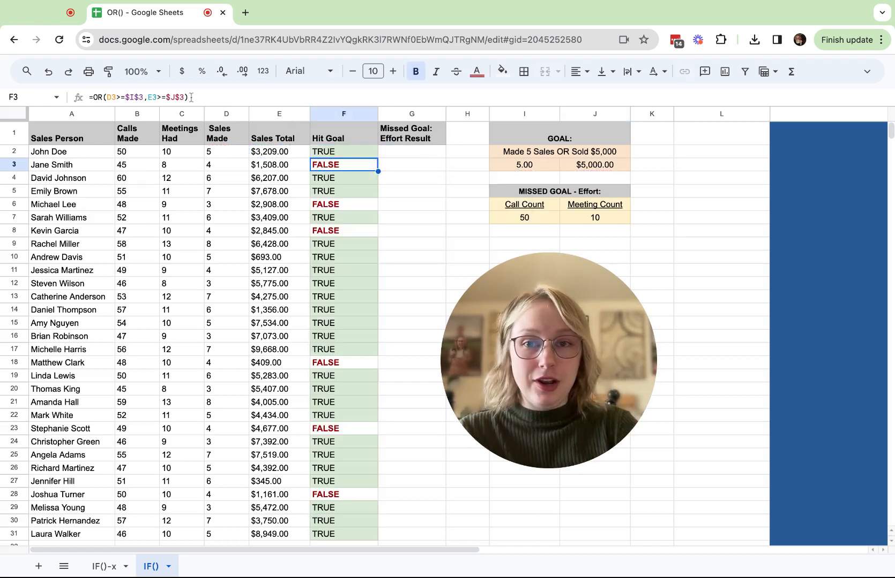
Examine the Hit Goal result in row 3 against its sales figures, and the results in F2:F22
{"action": "key", "text": "shift+Left"}
{"action": "key", "text": "shift+Left"}
{"action": "left_click_drag", "start_coordinate": [338, 164], "coordinate": [227, 166]}
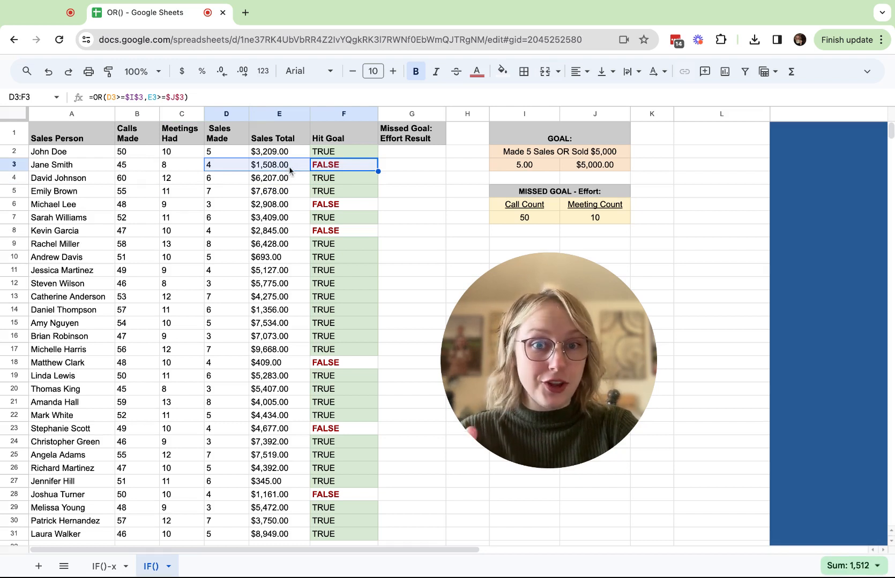
{"action": "left_click", "coordinate": [398, 196]}
{"action": "left_click", "coordinate": [368, 156]}
{"action": "key", "text": "shift+Down"}
{"action": "key", "text": "shift+Down"}
{"action": "key", "text": "shift+Down"}
{"action": "key", "text": "shift+Down"}
{"action": "key", "text": "shift+Down"}
{"action": "key", "text": "shift+Down"}
{"action": "key", "text": "shift+Down"}
{"action": "key", "text": "shift+Down"}
{"action": "key", "text": "shift+Down"}
{"action": "key", "text": "shift+Down"}
{"action": "key", "text": "shift+Down"}
{"action": "key", "text": "shift+Down"}
{"action": "key", "text": "shift+Down"}
{"action": "key", "text": "shift+Down"}
{"action": "key", "text": "shift+Down"}
{"action": "key", "text": "shift+Down"}
{"action": "key", "text": "shift+Down"}
{"action": "key", "text": "shift+Down"}
{"action": "key", "text": "shift+Down"}
{"action": "key", "text": "shift+Down"}
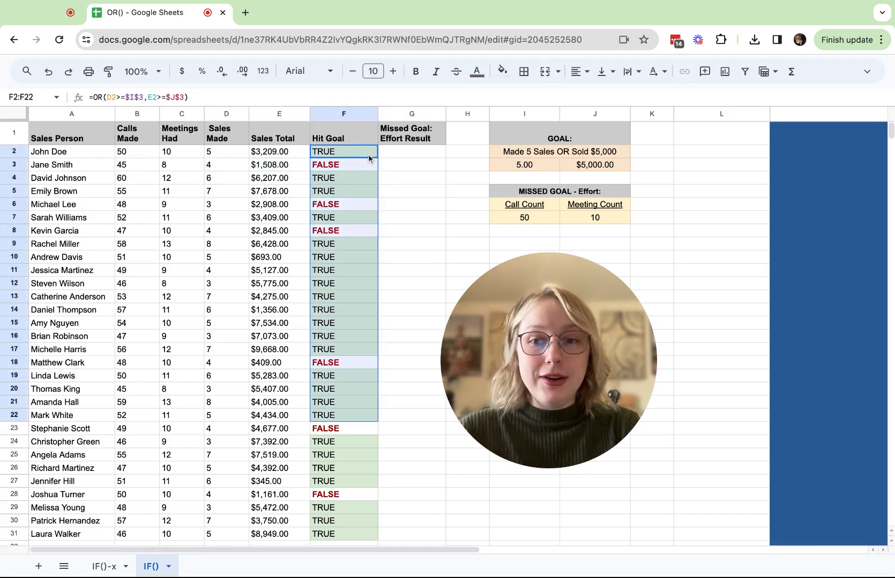
Try a sales count goal of 6 in I3 and undo the change
{"action": "left_click", "coordinate": [541, 170]}
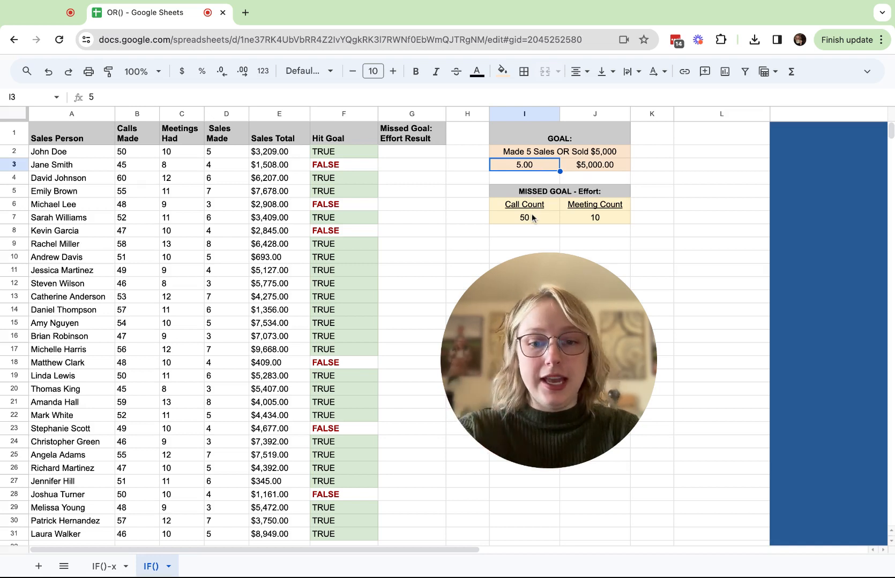
{"action": "type", "text": "6"}
{"action": "key", "text": "Return"}
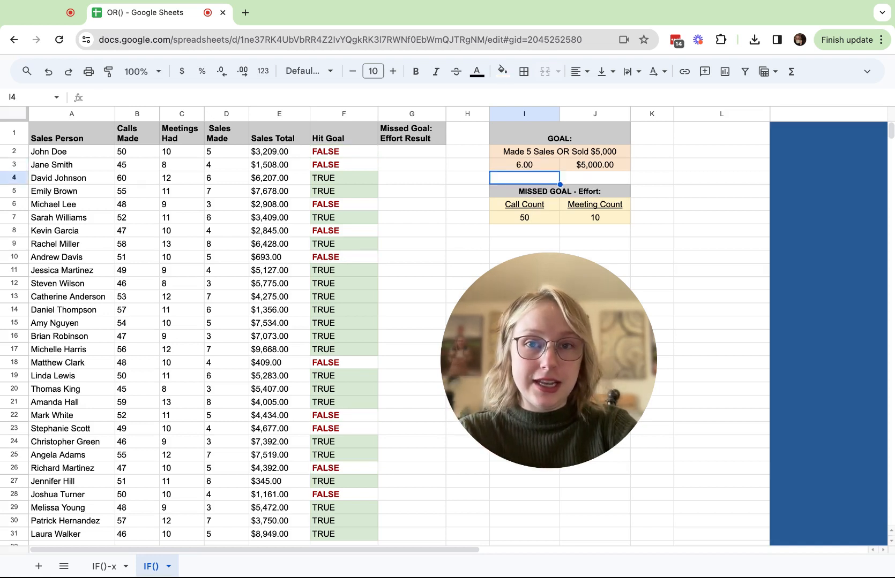
{"action": "key", "text": "Up"}
{"action": "key", "text": "ctrl+z"}
Try a sales total goal of 4000 in J3 and undo the change
{"action": "key", "text": "Right"}
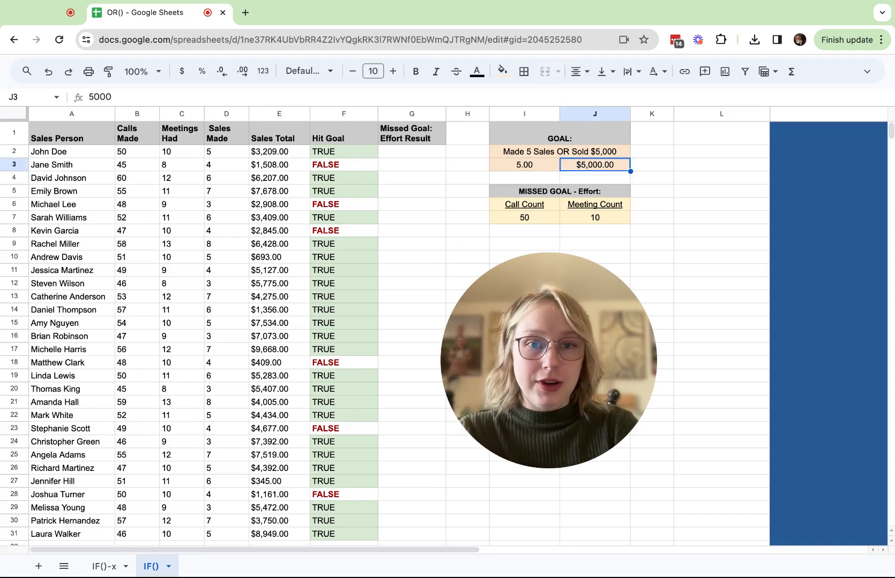
{"action": "type", "text": "4000"}
{"action": "key", "text": "Return"}
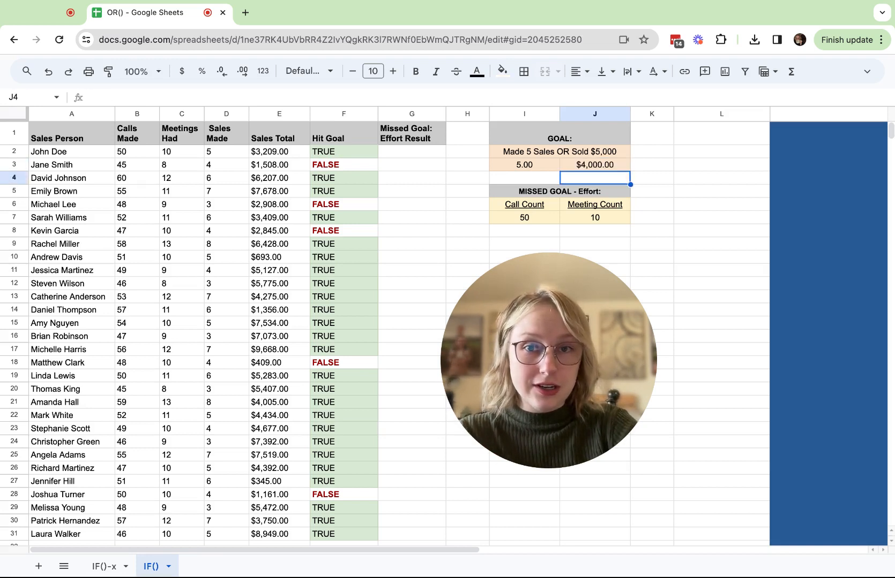
{"action": "left_click", "coordinate": [584, 156]}
{"action": "left_click_drag", "start_coordinate": [537, 165], "coordinate": [591, 165]}
{"action": "key", "text": "ctrl+z"}
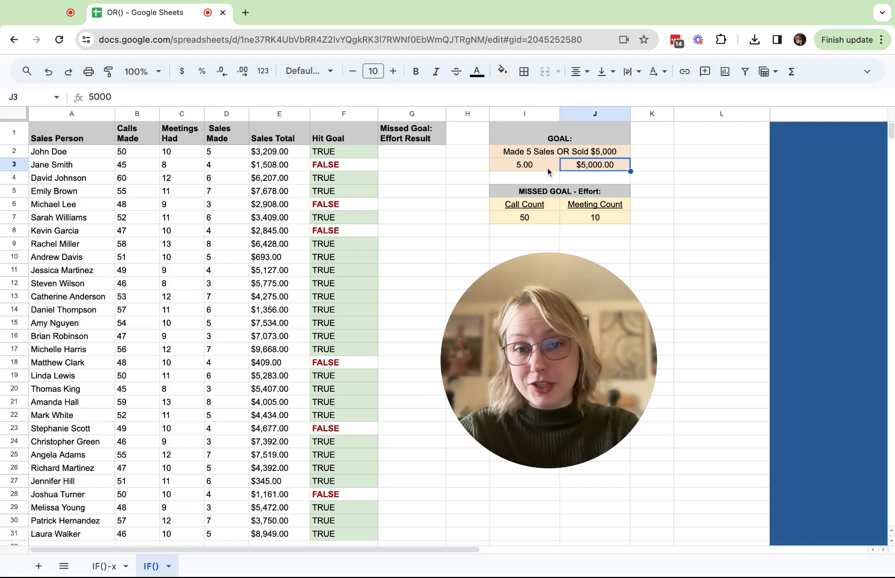
Review the F2 formula, the FALSE results in the Hit Goal column, and the Calls Made and Meetings Had columns
{"action": "left_click", "coordinate": [350, 155]}
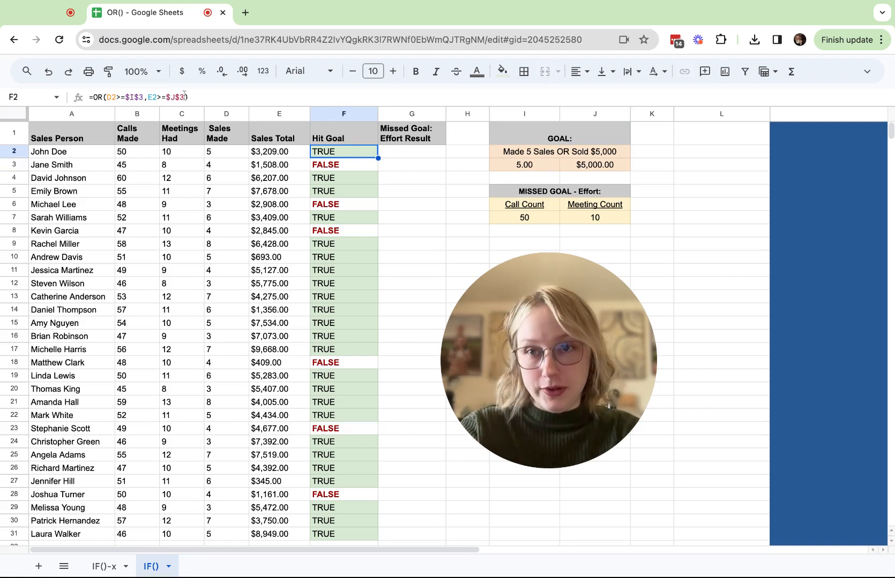
{"action": "left_click", "coordinate": [407, 155]}
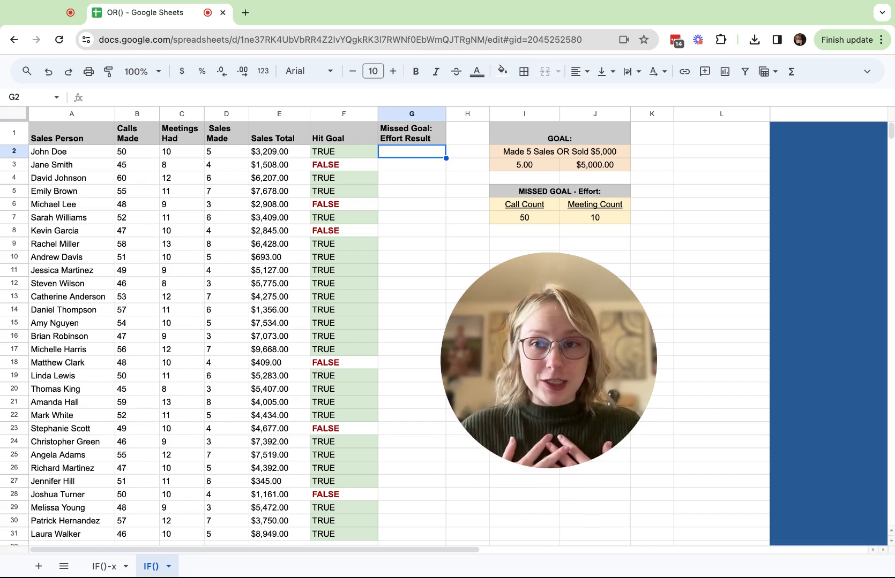
{"action": "left_click", "coordinate": [321, 167]}
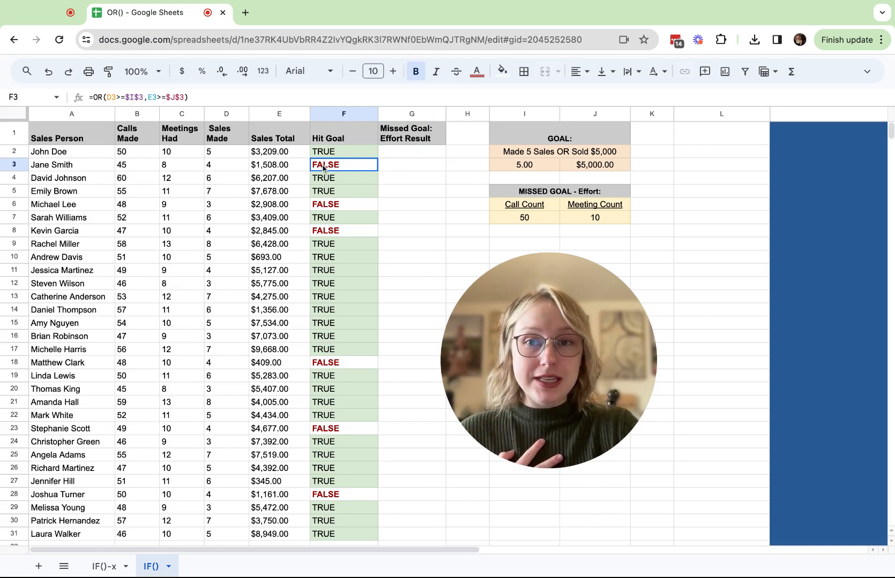
{"action": "left_click", "coordinate": [325, 207]}
{"action": "left_click", "coordinate": [332, 232]}
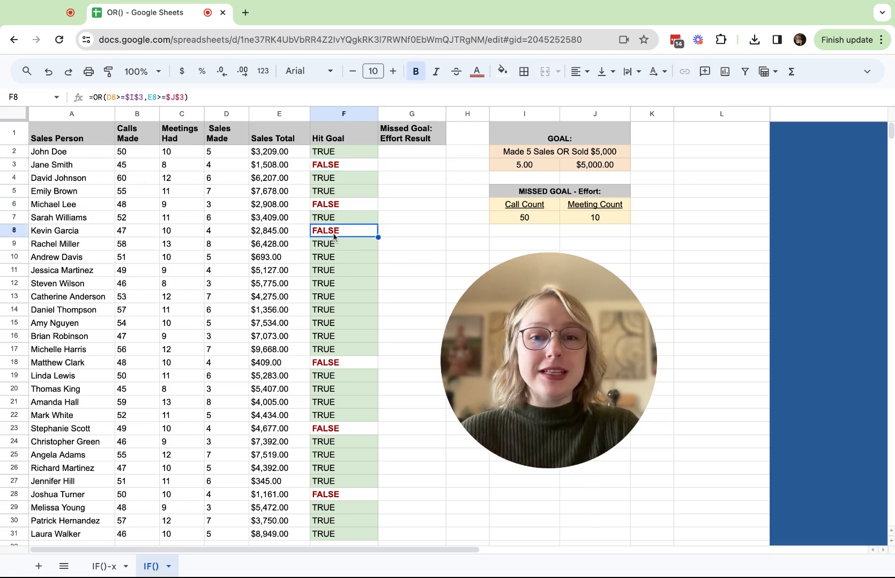
{"action": "left_click", "coordinate": [418, 153]}
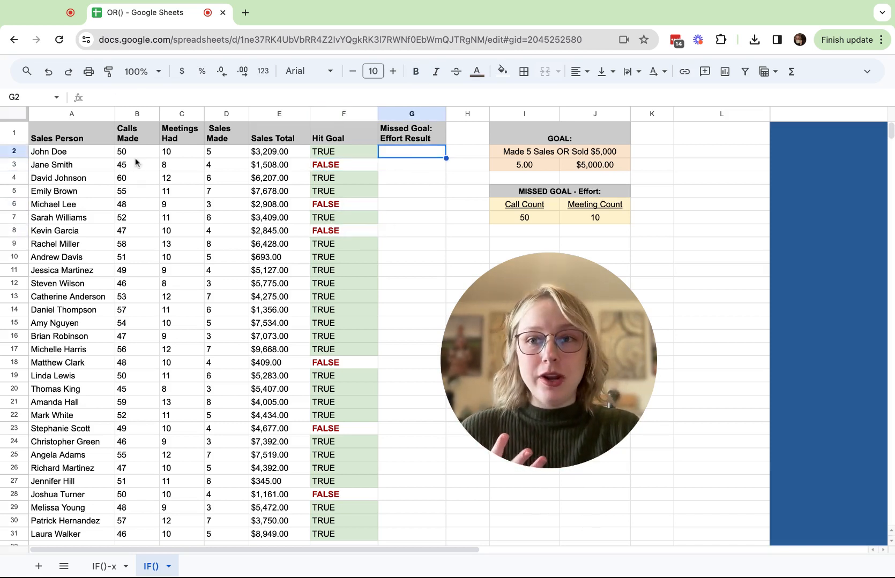
{"action": "left_click", "coordinate": [132, 112]}
{"action": "key", "text": "shift+Right"}
{"action": "key", "text": "shift+Right"}
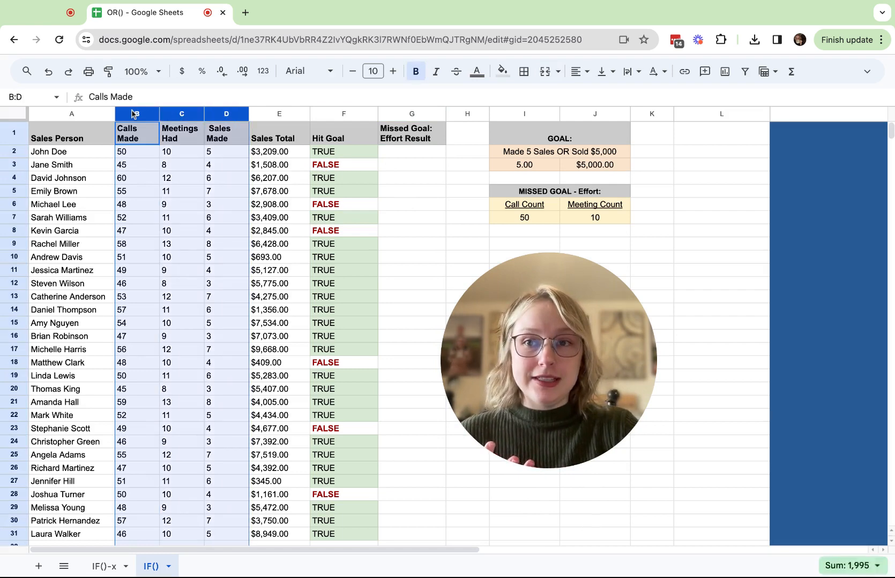
{"action": "key", "text": "shift+Left"}
Begin a formula in G2 with IF and a nested OR whose first condition is F2=TRUE
{"action": "left_click", "coordinate": [413, 156]}
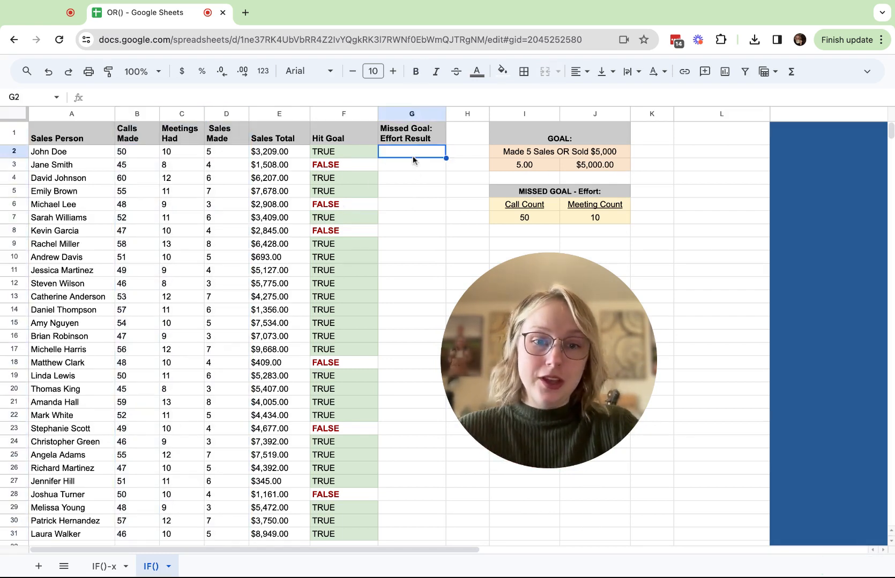
{"action": "type", "text": "="}
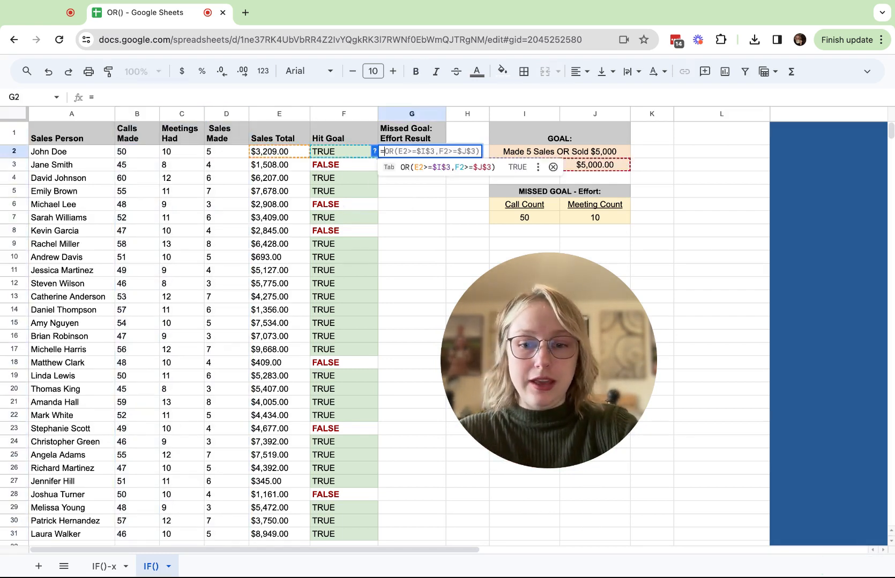
{"action": "type", "text": "IF("}
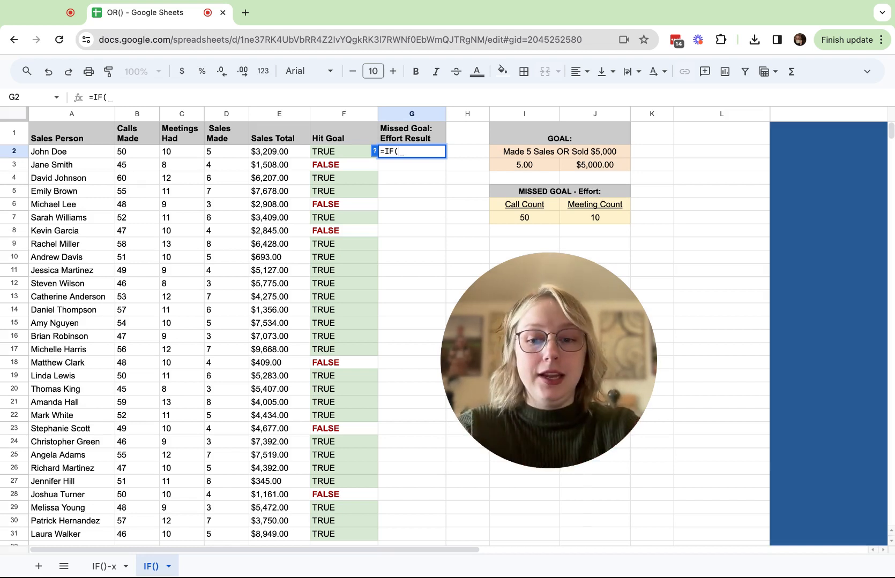
{"action": "type", "text": "OR("}
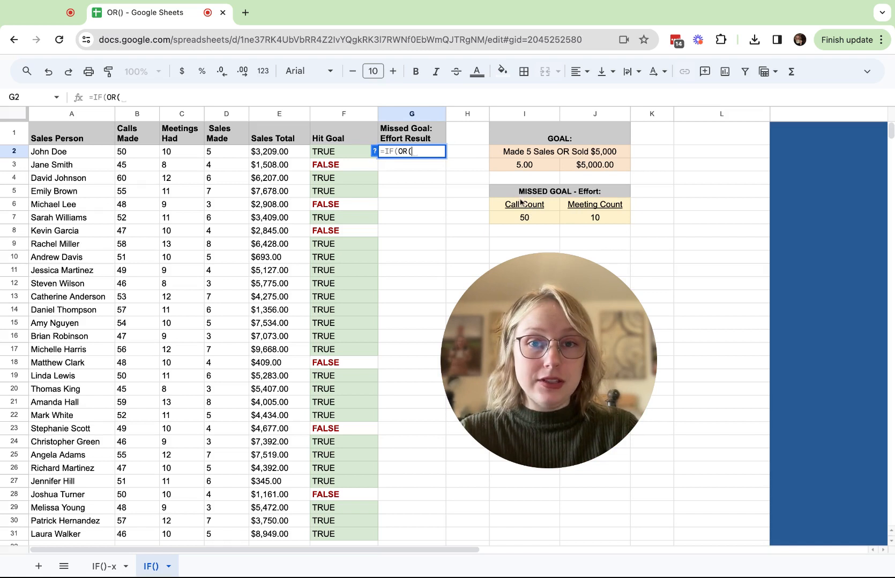
{"action": "left_click", "coordinate": [350, 151]}
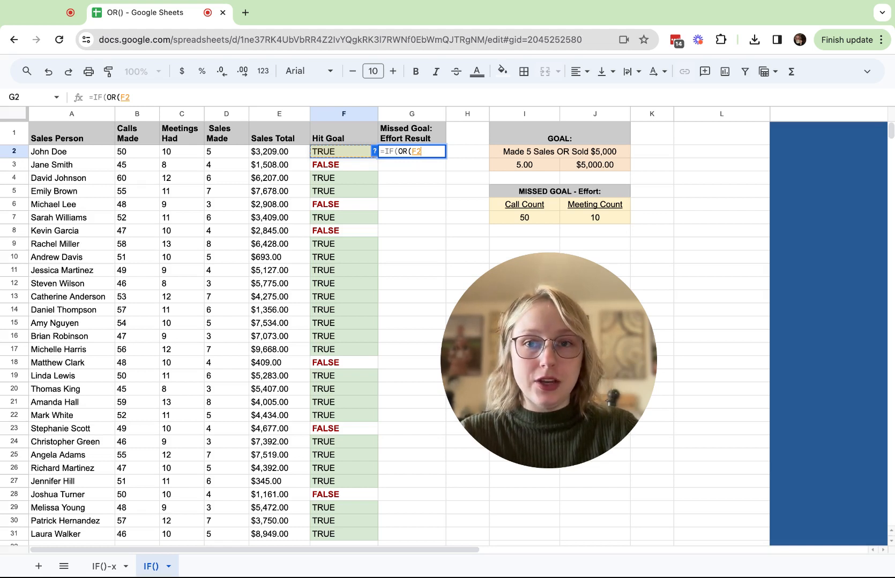
{"action": "type", "text": "=TRUE"}
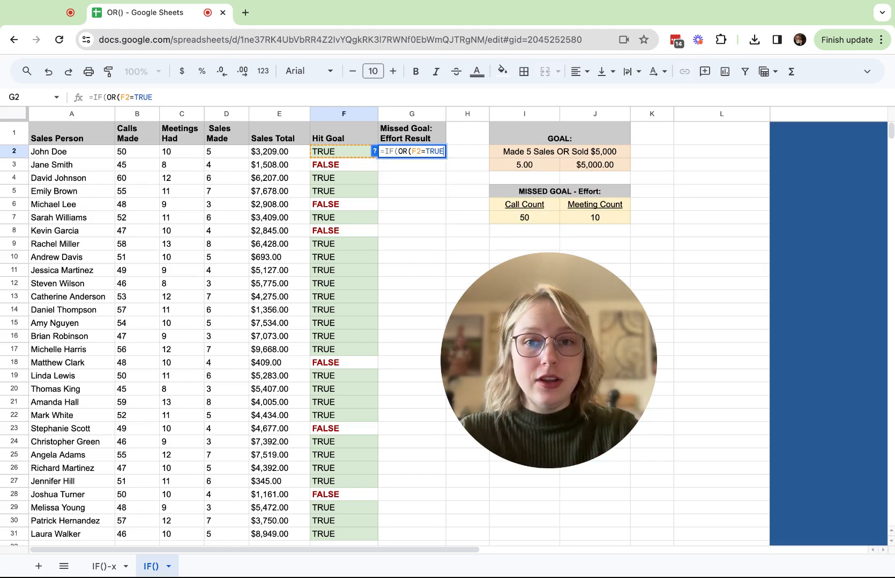
{"action": "type", "text": ","}
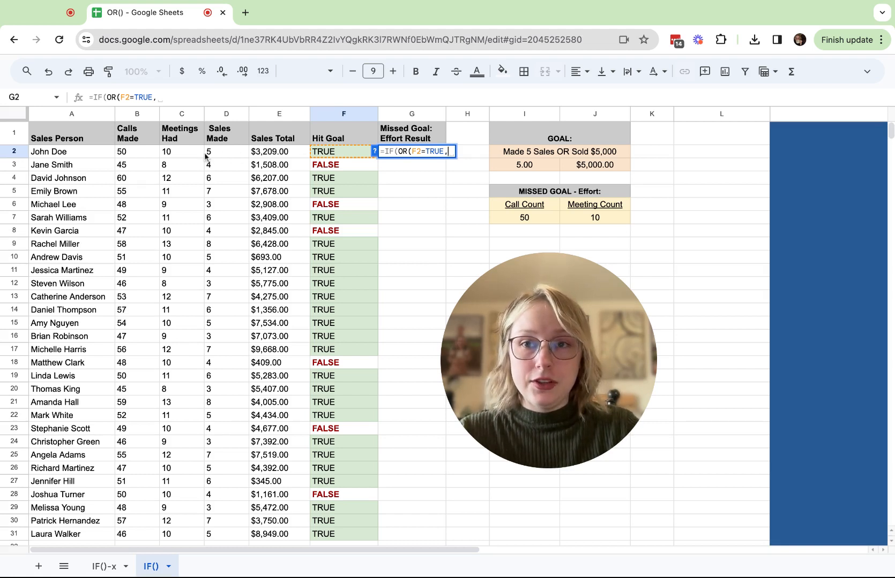
Add B2>=I7 as the second OR condition, comparing Calls Made with the call count threshold
{"action": "left_click", "coordinate": [137, 152]}
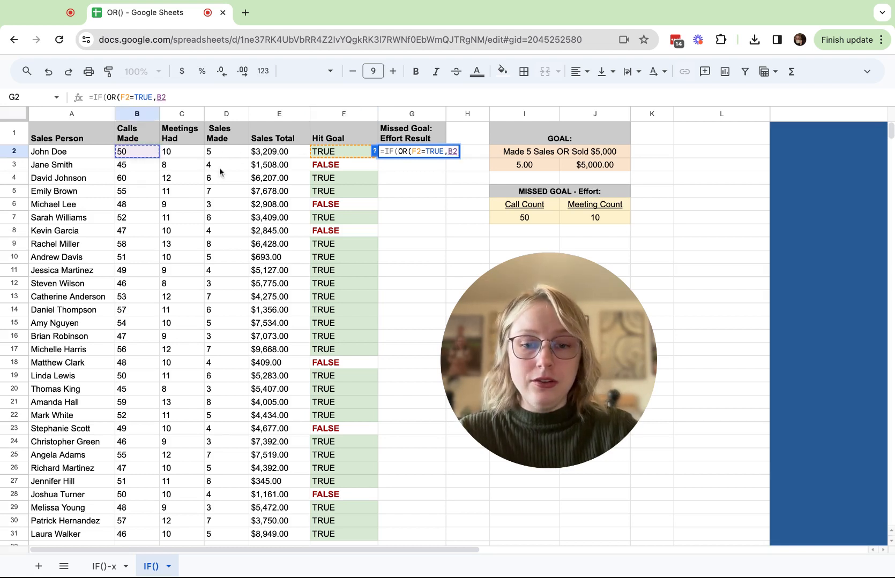
{"action": "type", "text": ">"}
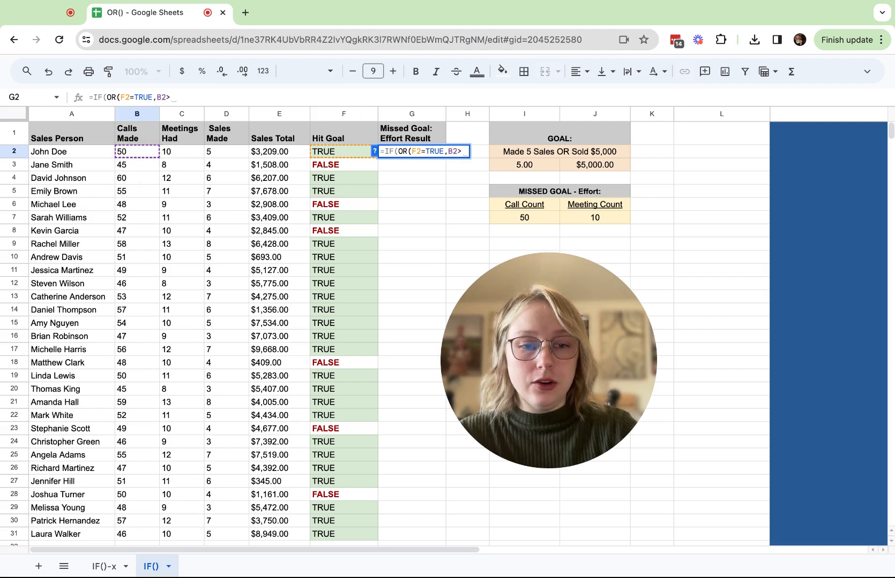
{"action": "type", "text": "="}
{"action": "left_click", "coordinate": [529, 217]}
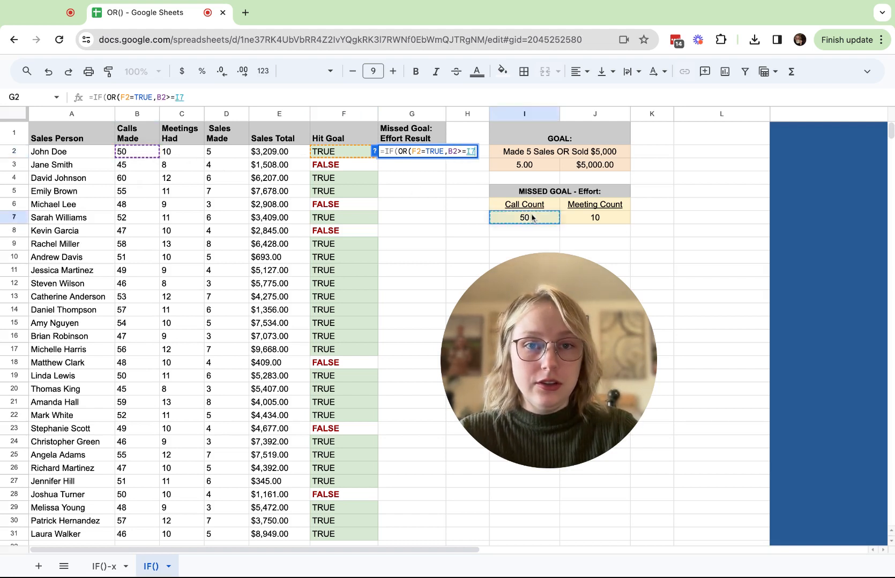
Make the call count reference absolute as $I$7 and add a comma for another OR condition
{"action": "left_click", "coordinate": [181, 97]}
{"action": "type", "text": "$"}
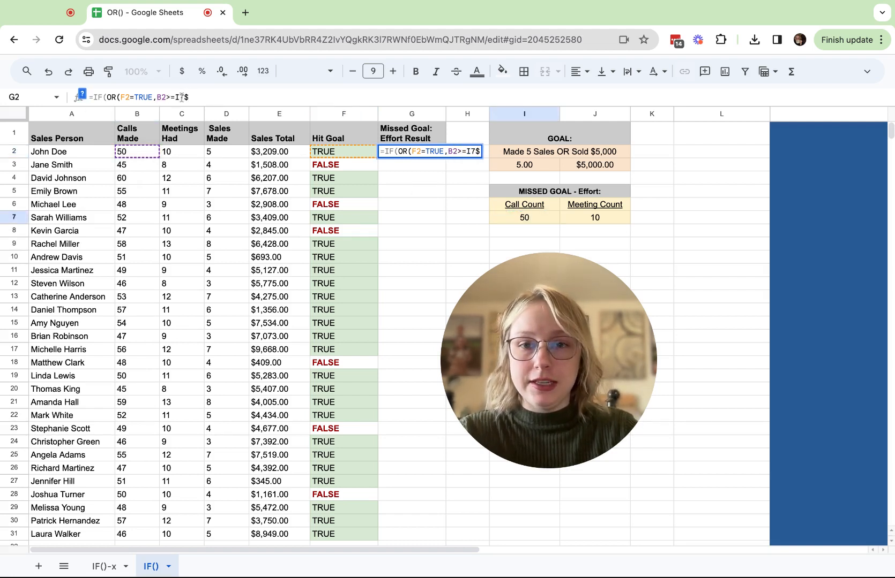
{"action": "key", "text": "BackSpace"}
{"action": "key", "text": "Left"}
{"action": "key", "text": "Left"}
{"action": "type", "text": "$"}
{"action": "key", "text": "Right"}
{"action": "type", "text": "$"}
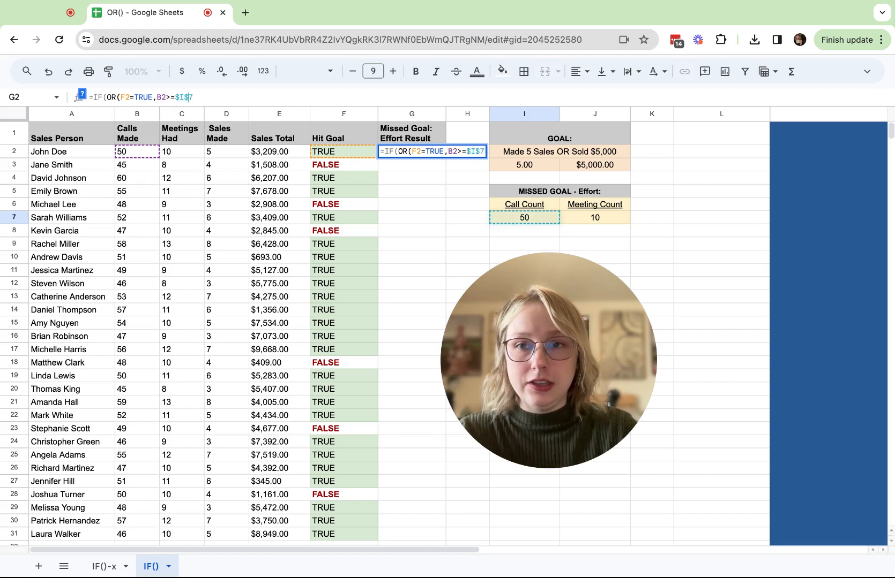
{"action": "key", "text": "Right"}
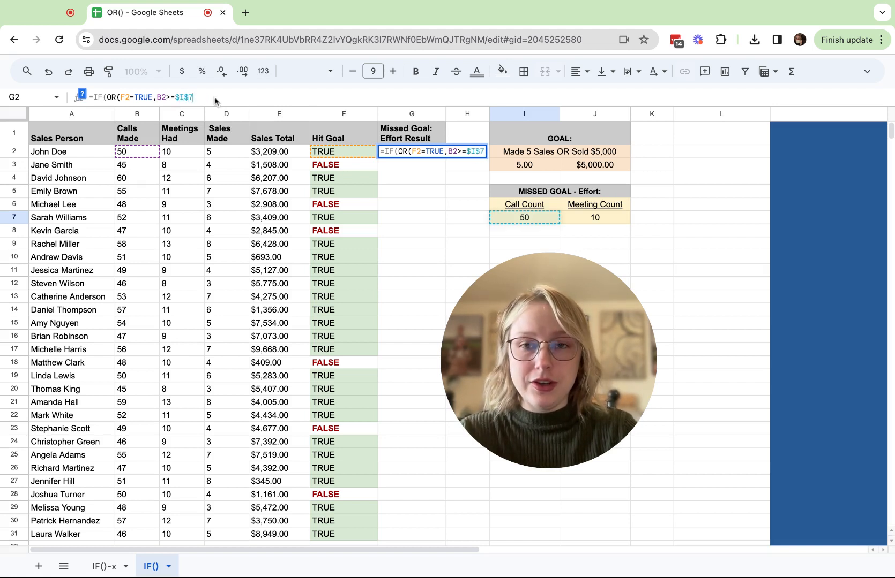
{"action": "type", "text": ","}
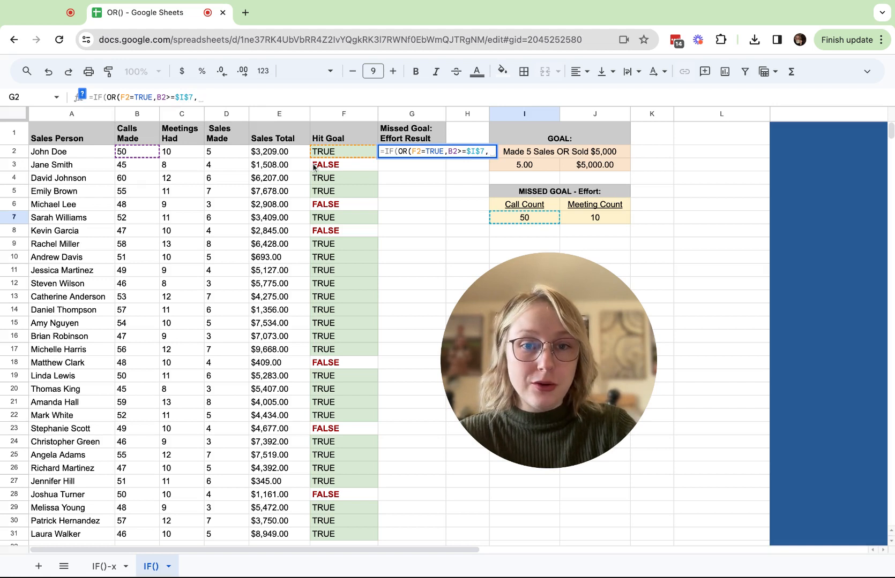
Add C2>=$J$6 as the third OR condition in the G2 formula and close the OR function
{"action": "left_click", "coordinate": [164, 154]}
{"action": "type", "text": ">="}
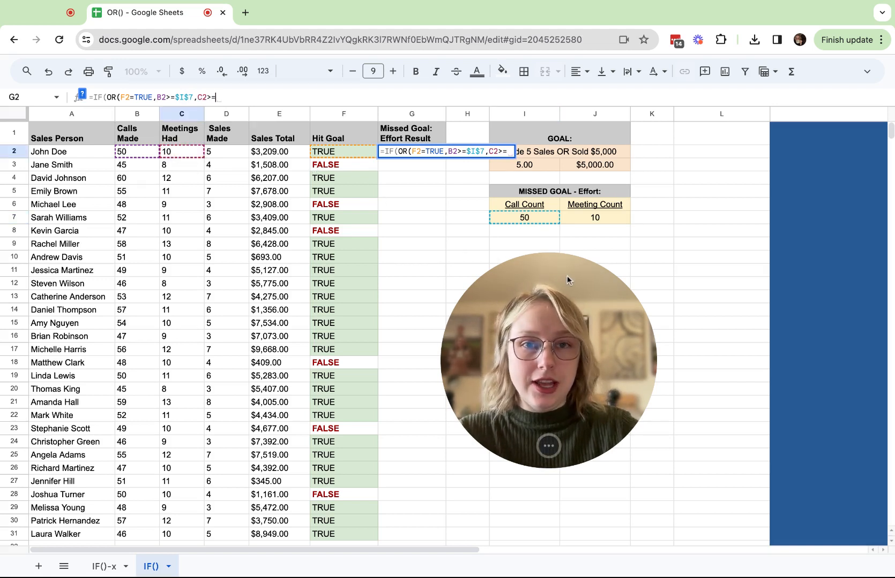
{"action": "left_click", "coordinate": [609, 214]}
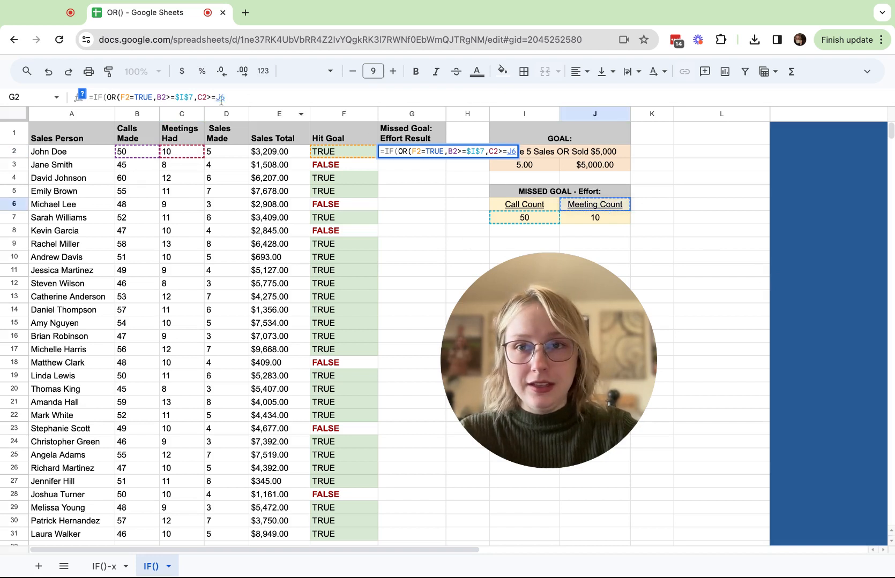
{"action": "left_click", "coordinate": [216, 97]}
{"action": "left_click", "coordinate": [224, 97]}
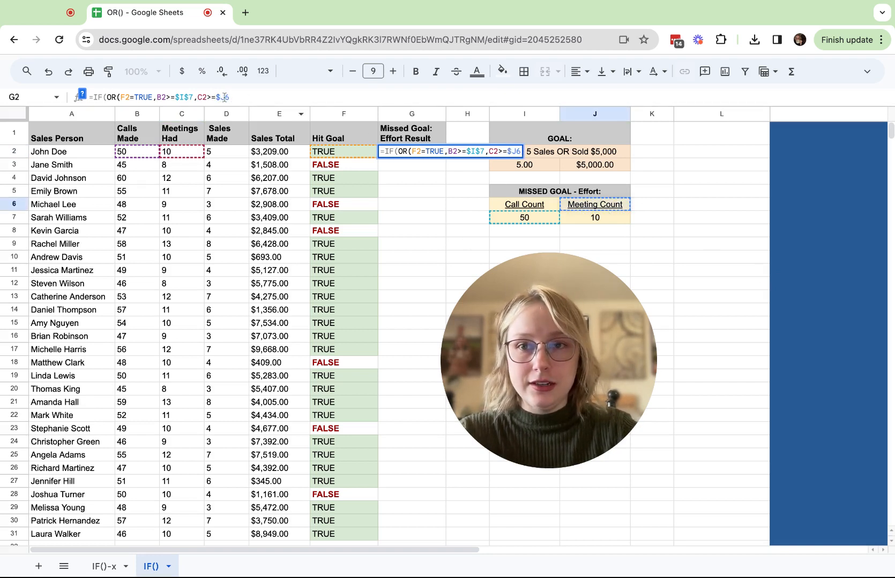
{"action": "type", "text": "$6"}
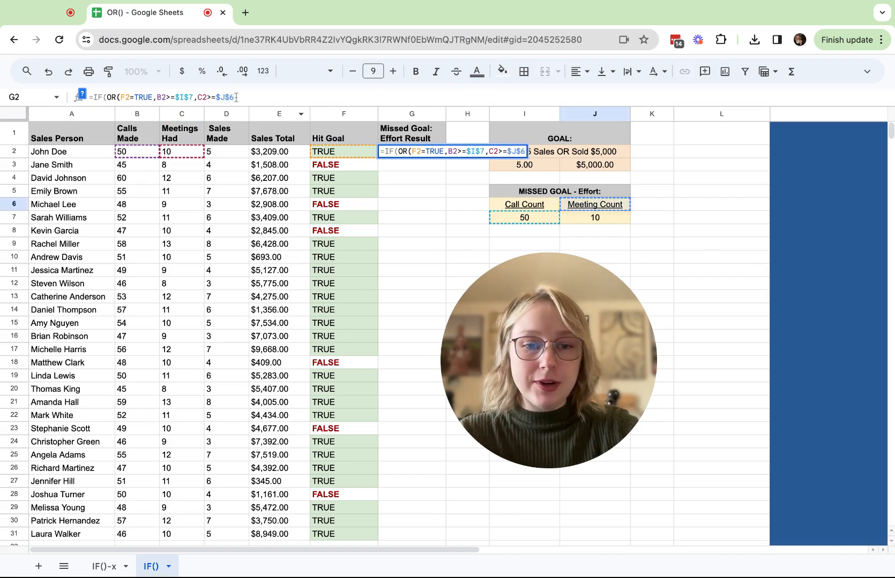
{"action": "type", "text": ")"}
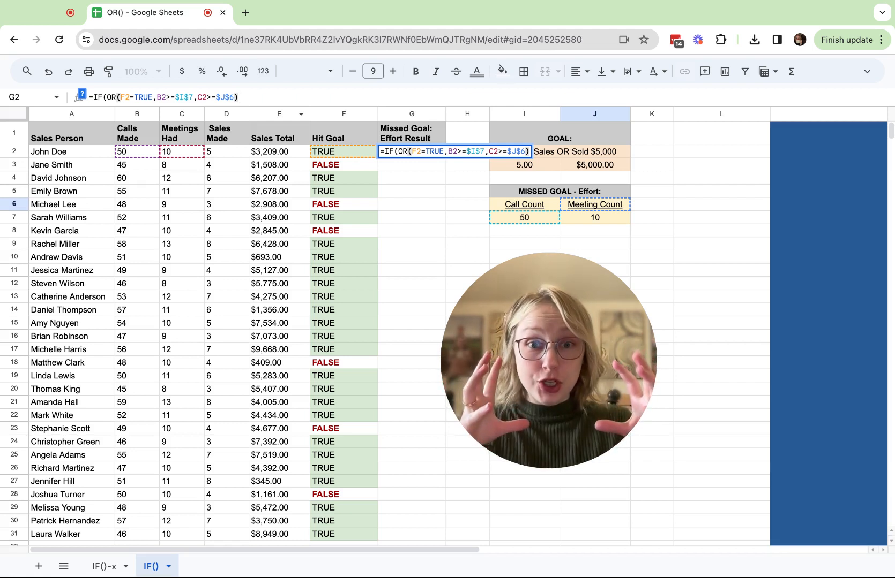
Set the IF function's value-if-true to an empty string ("")
{"action": "type", "text": ","}
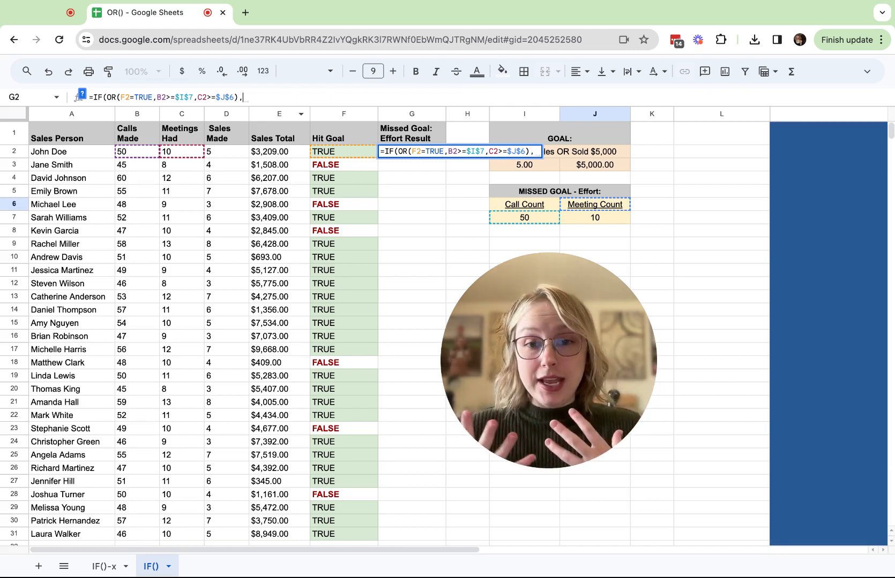
{"action": "type", "text": "\"\""}
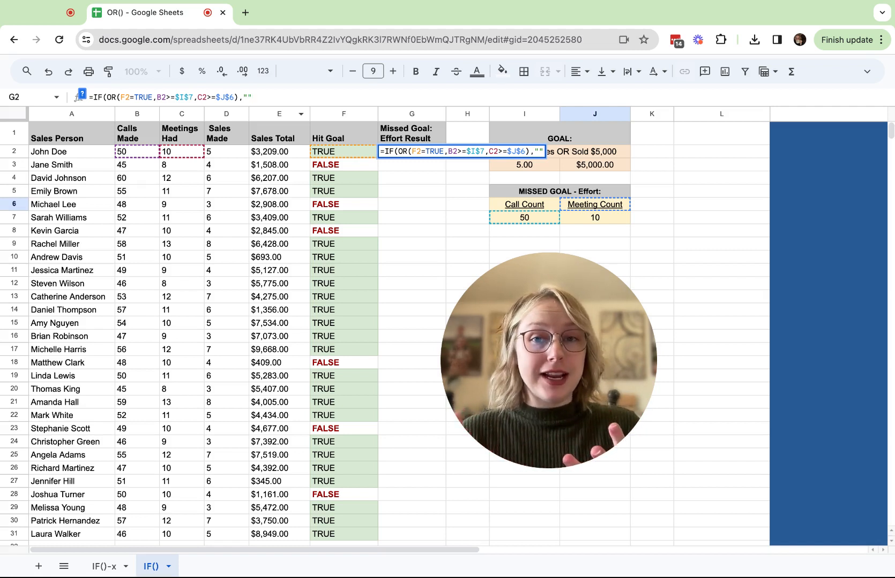
{"action": "type", "text": ","}
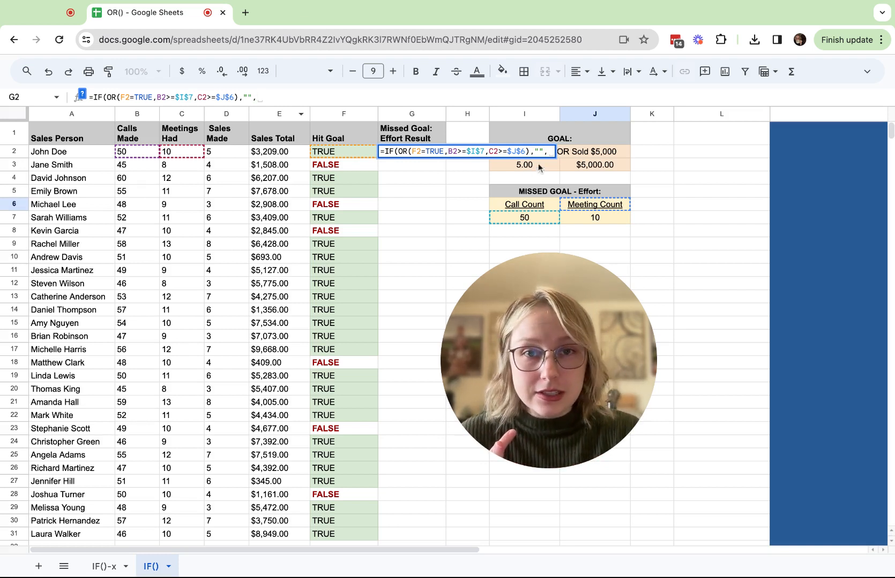
Correct the meeting count reference in the G2 formula to $J$7
{"action": "left_click", "coordinate": [525, 152]}
{"action": "key", "text": "BackSpace"}
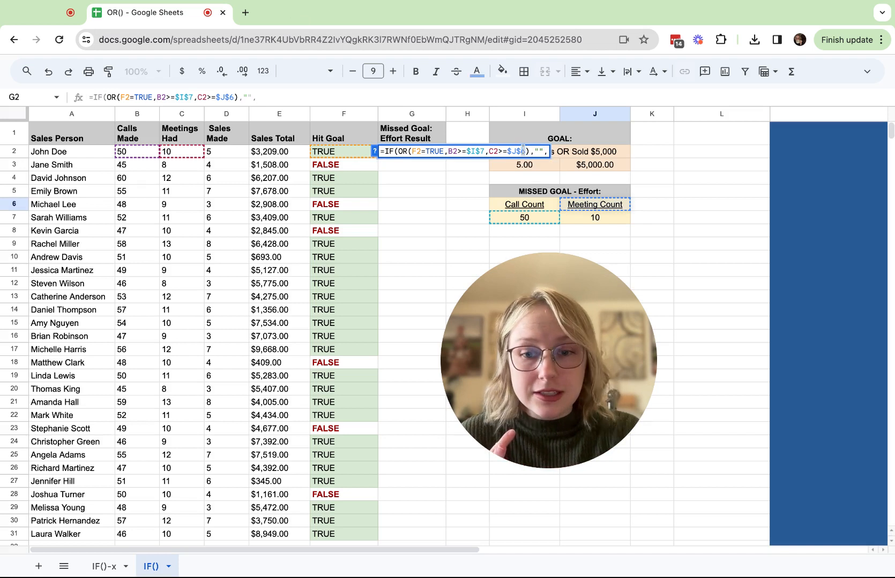
{"action": "type", "text": "7"}
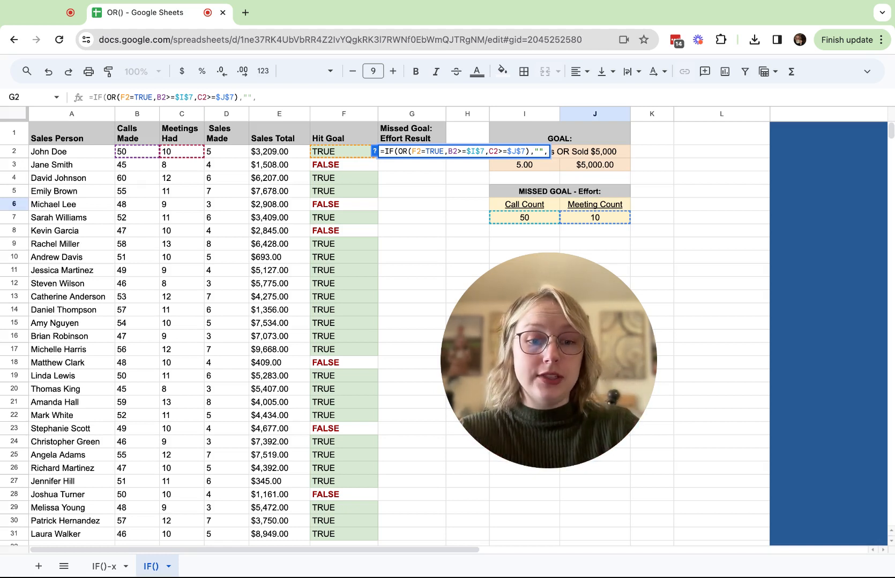
Complete the G2 formula with "MEET WITH" as the value-if-false and accept the suggested autofill for the rest of column G
{"action": "type", "text": "\"ME"}
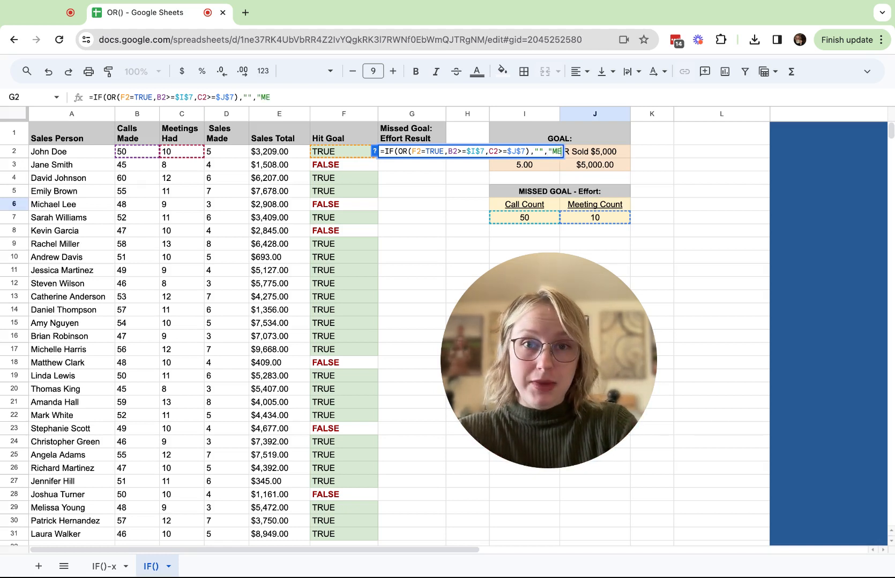
{"action": "type", "text": "ET WITH\""}
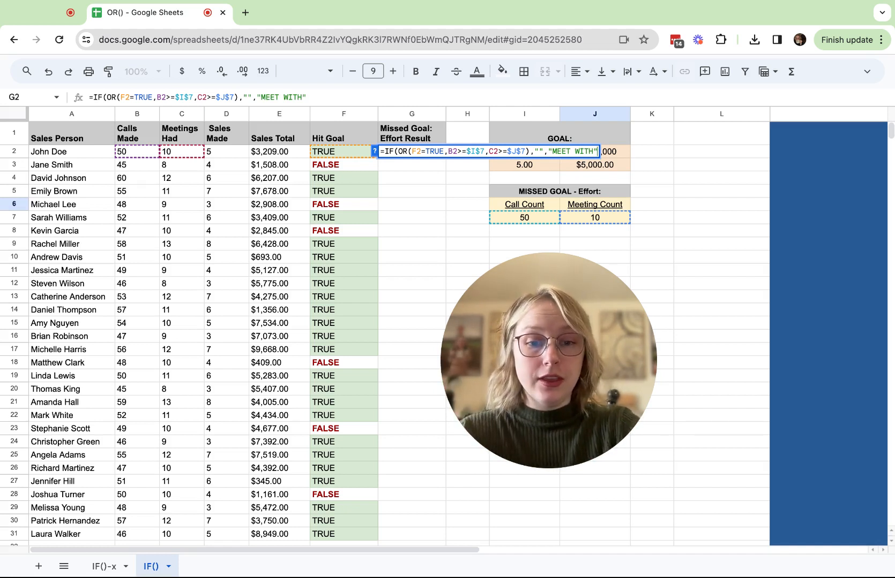
{"action": "type", "text": ")"}
{"action": "key", "text": "Return"}
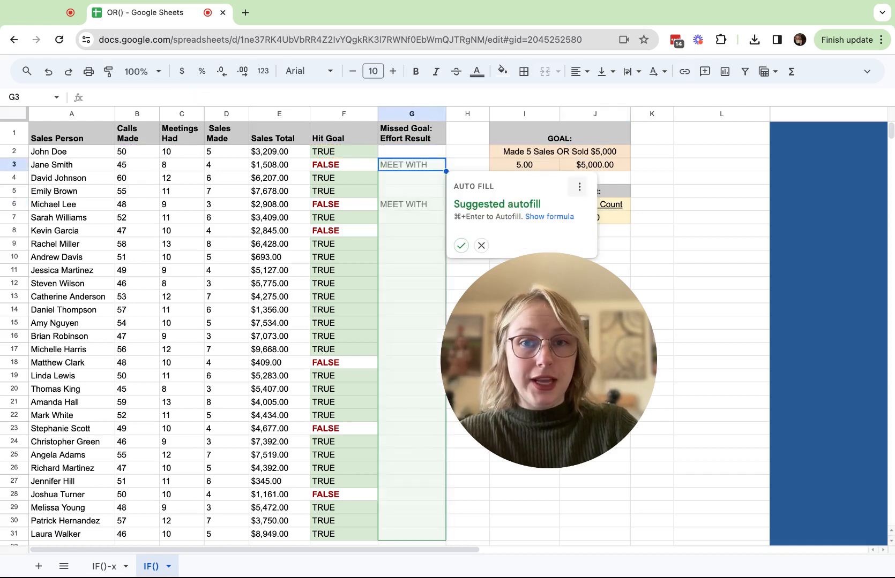
{"action": "key", "text": "super+Return"}
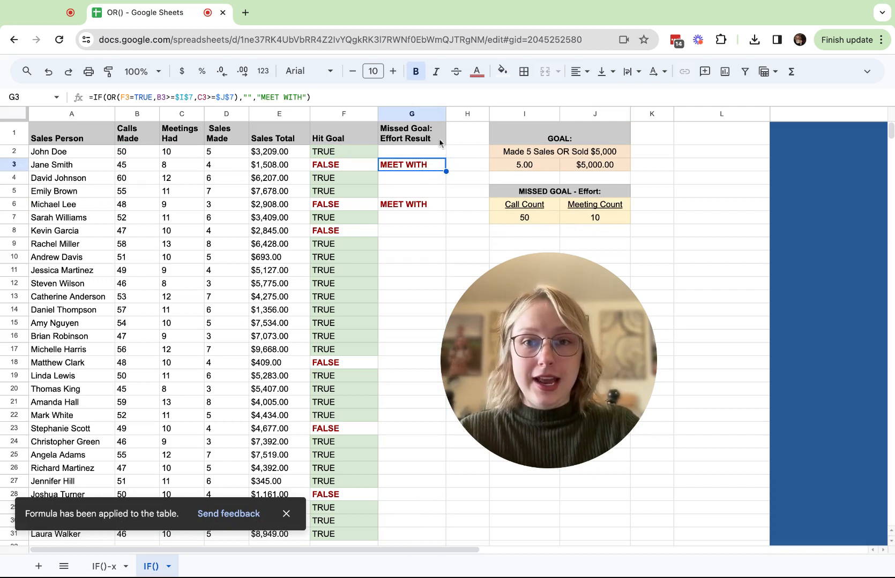
Examine the row 3 effort result against that row's calls, meetings, sales made and sales total
{"action": "left_click_drag", "start_coordinate": [404, 167], "coordinate": [176, 166]}
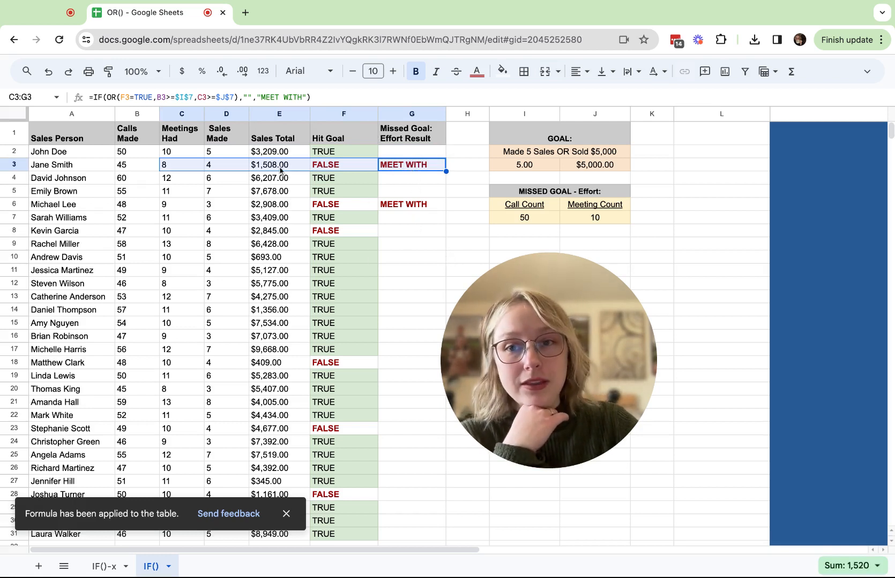
{"action": "left_click", "coordinate": [145, 168]}
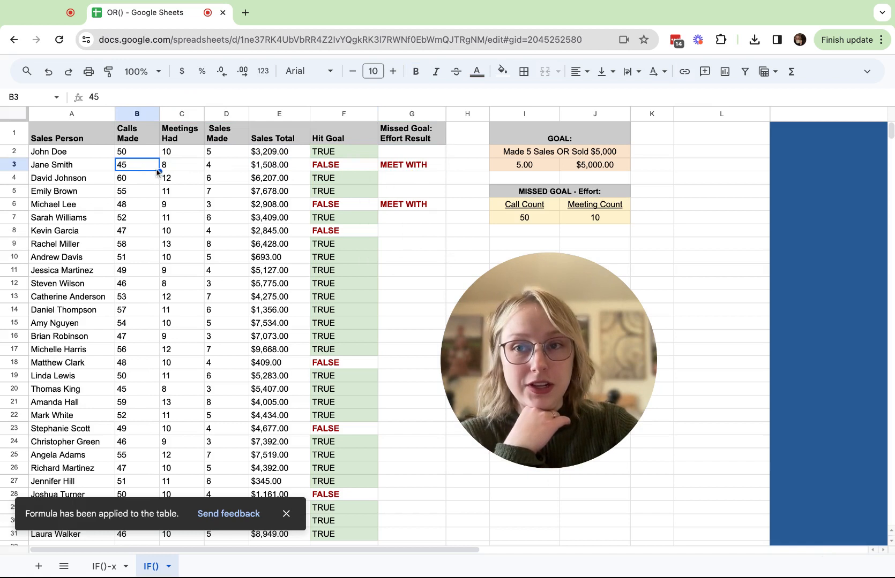
{"action": "left_click", "coordinate": [176, 169]}
{"action": "left_click", "coordinate": [223, 168]}
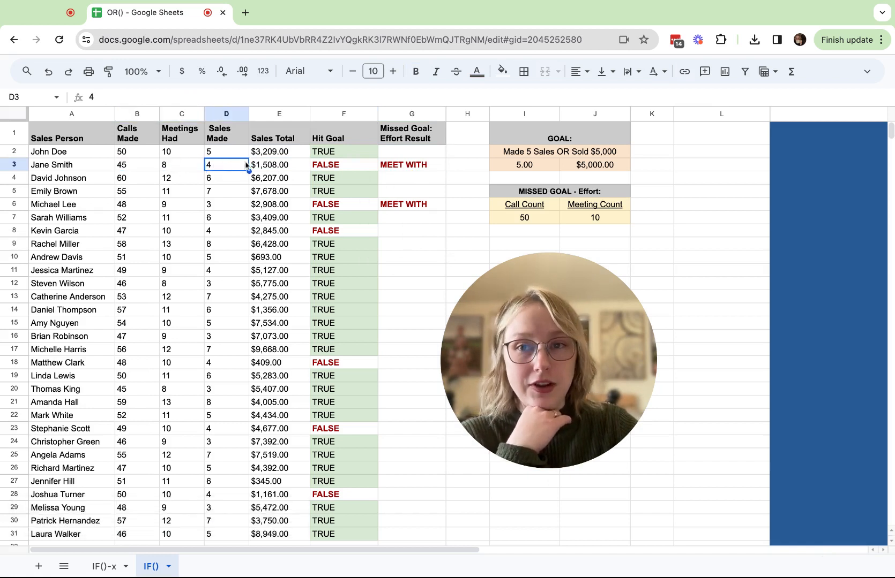
{"action": "left_click", "coordinate": [272, 167]}
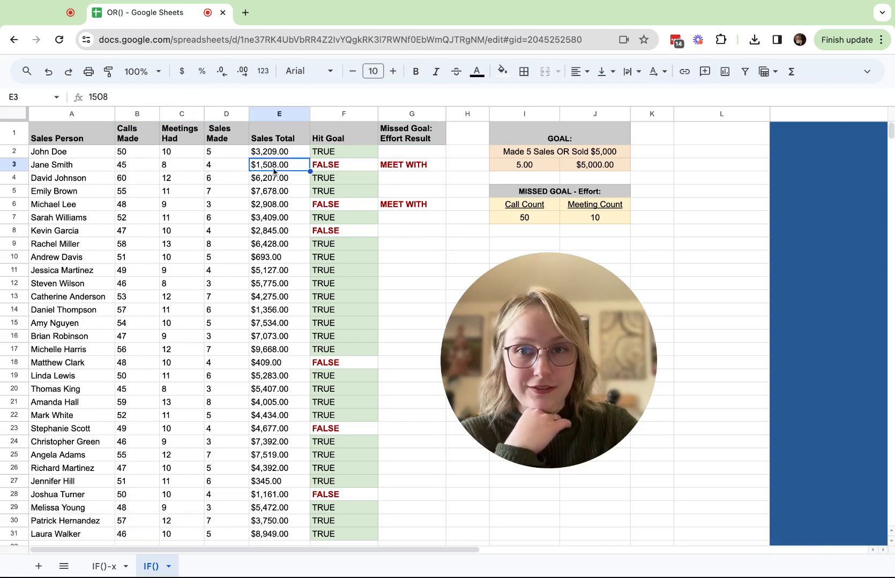
{"action": "left_click", "coordinate": [413, 168]}
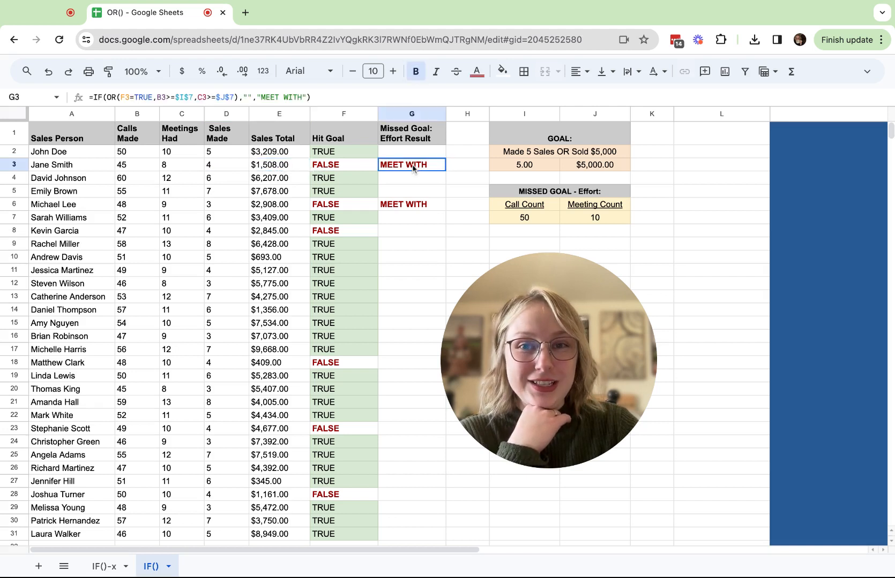
Examine row 8's goal result against its sales made and sales total, and its effort result against its calls and meetings
{"action": "left_click", "coordinate": [354, 230]}
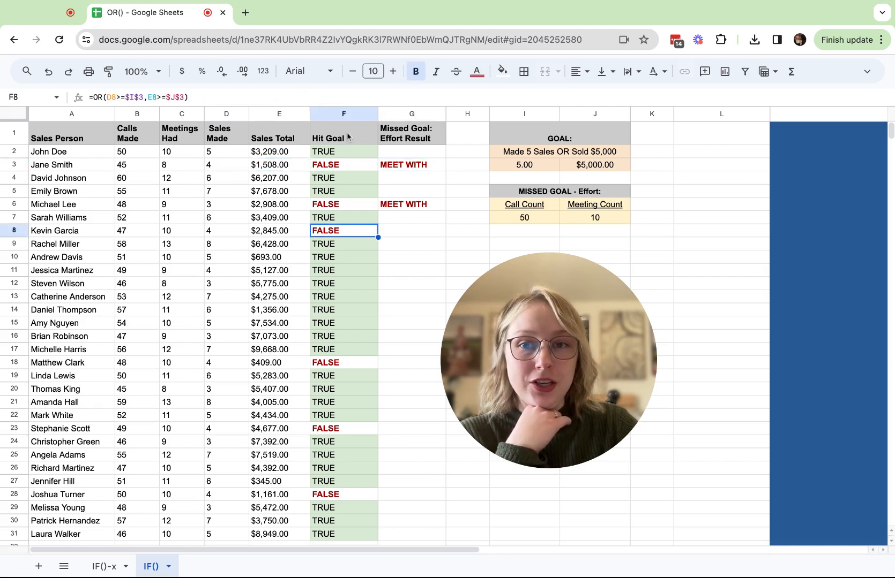
{"action": "left_click", "coordinate": [287, 233]}
{"action": "key", "text": "shift+Left"}
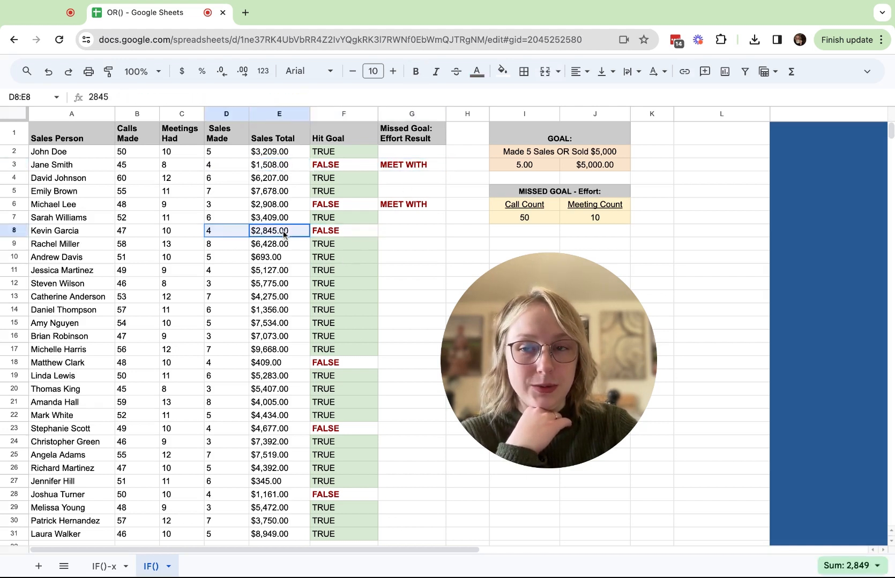
{"action": "left_click_drag", "start_coordinate": [151, 235], "coordinate": [175, 235]}
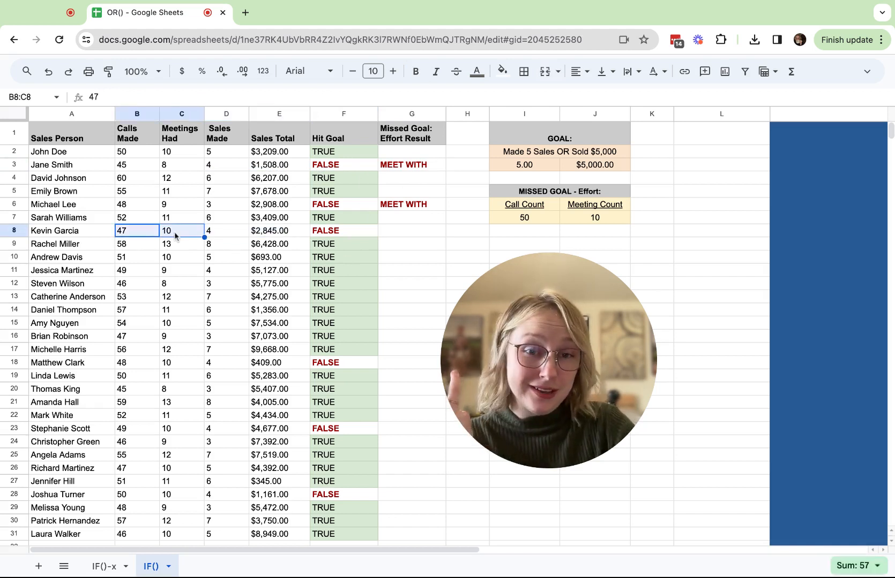
{"action": "left_click", "coordinate": [419, 234]}
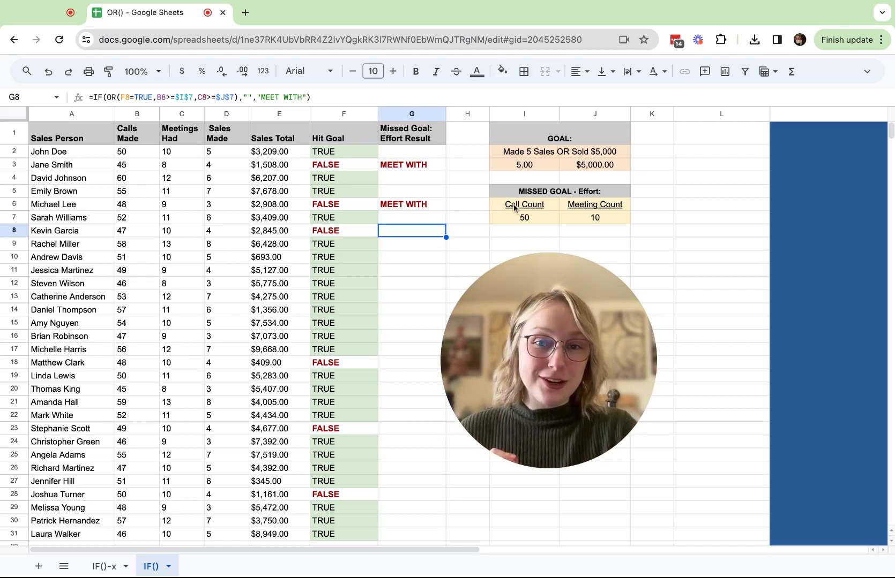
Try a missed-goal call count threshold of 40 in I7 and undo the change
{"action": "left_click", "coordinate": [541, 217]}
{"action": "type", "text": "40"}
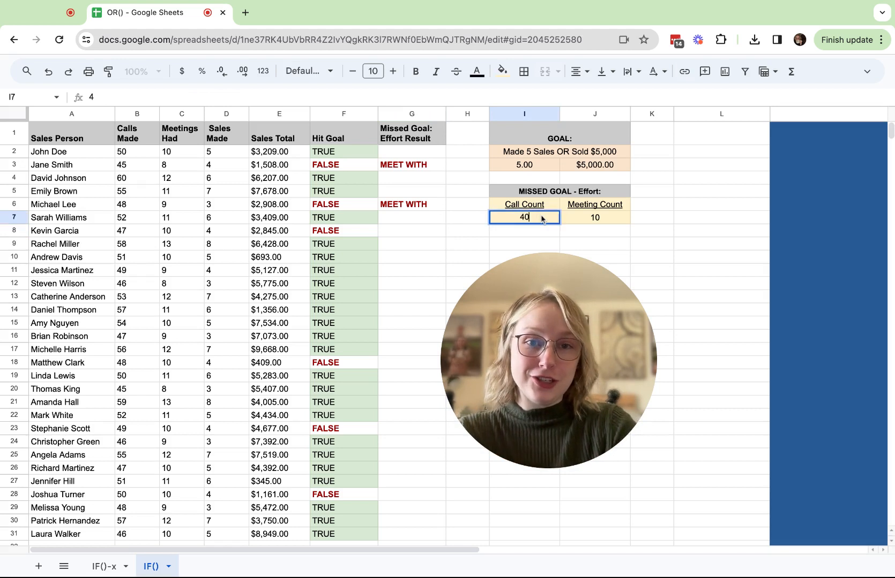
{"action": "key", "text": "Return"}
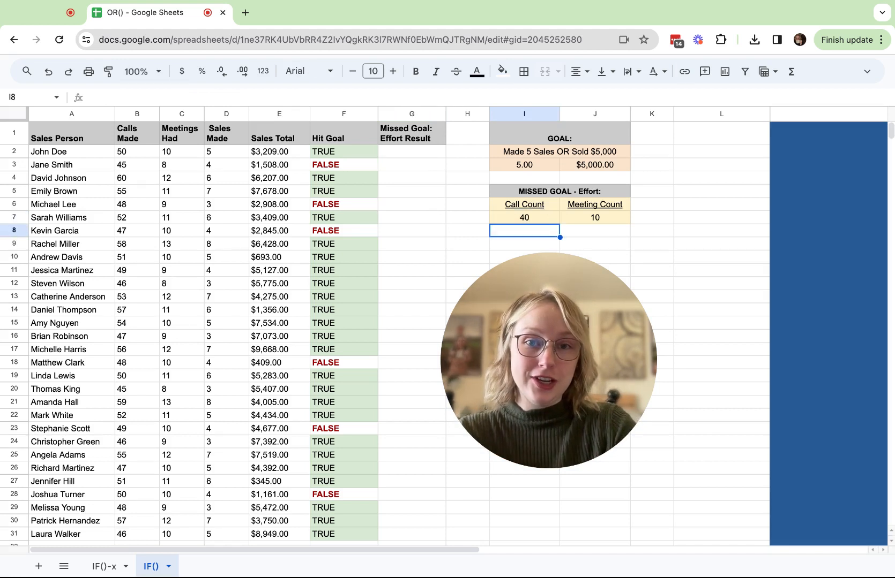
{"action": "left_click", "coordinate": [531, 219]}
{"action": "key", "text": "ctrl+z"}
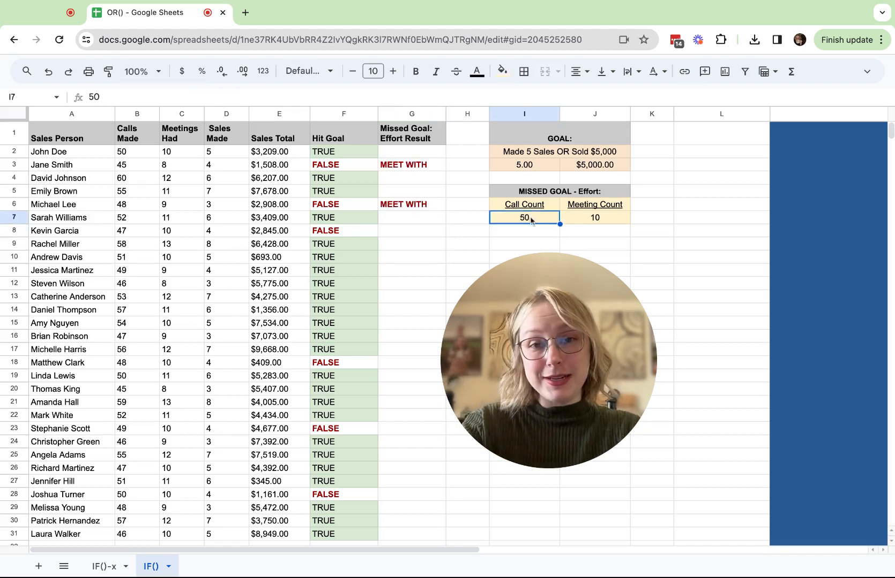
Set the sales-made goal in I3 to 7 and the missed-goal meeting count threshold in J7 to 12
{"action": "left_click", "coordinate": [545, 164]}
{"action": "type", "text": "7"}
{"action": "key", "text": "Return"}
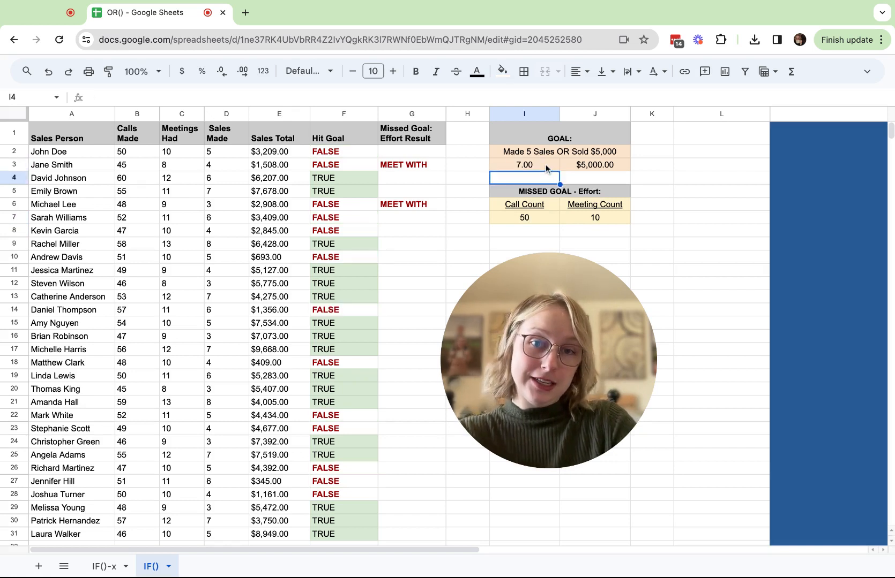
{"action": "left_click", "coordinate": [611, 216]}
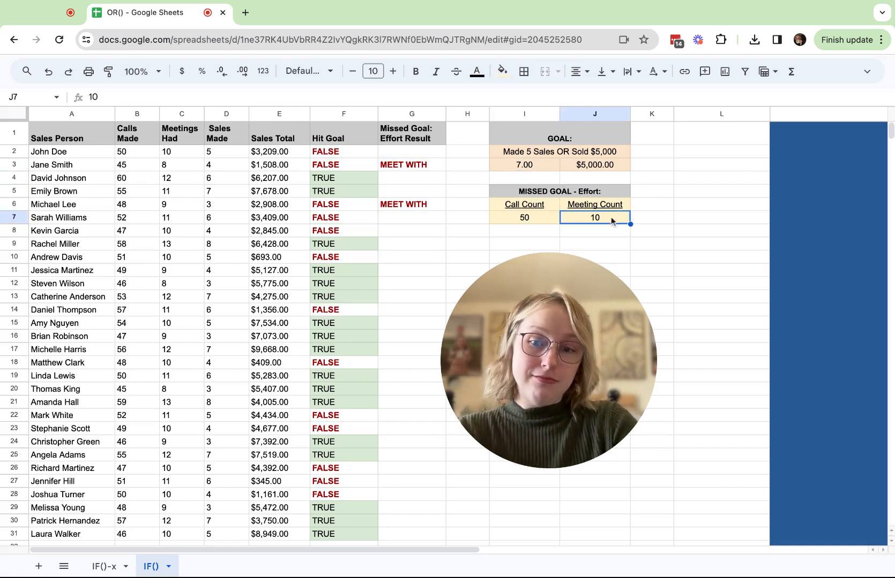
{"action": "type", "text": "12"}
{"action": "key", "text": "Return"}
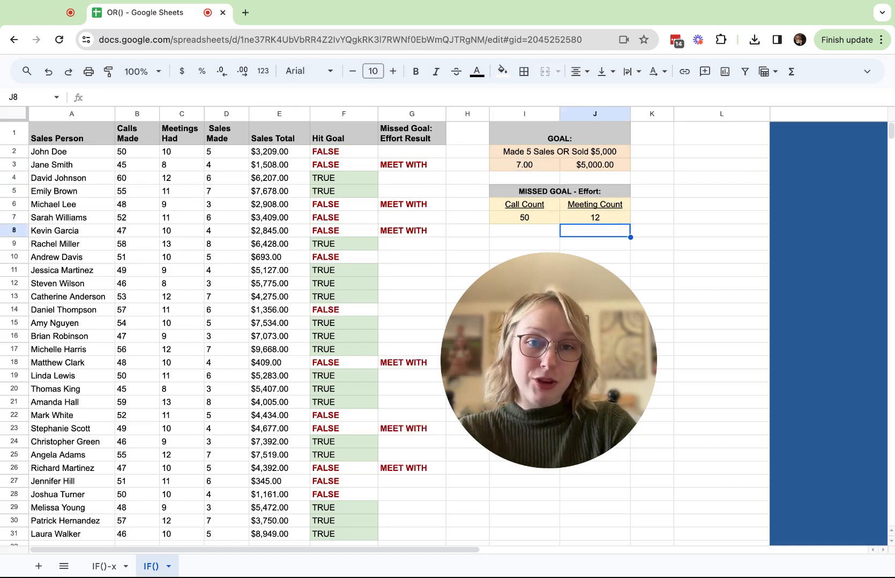